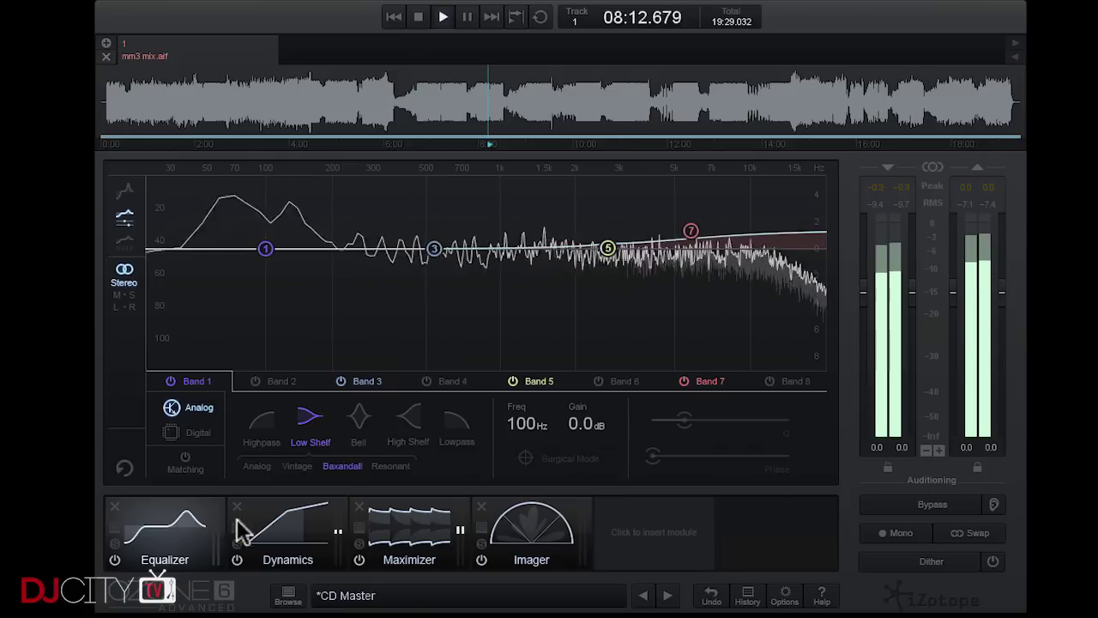
Step: View the settings of the Dynamics module and of the Maximizer module
click(270, 525)
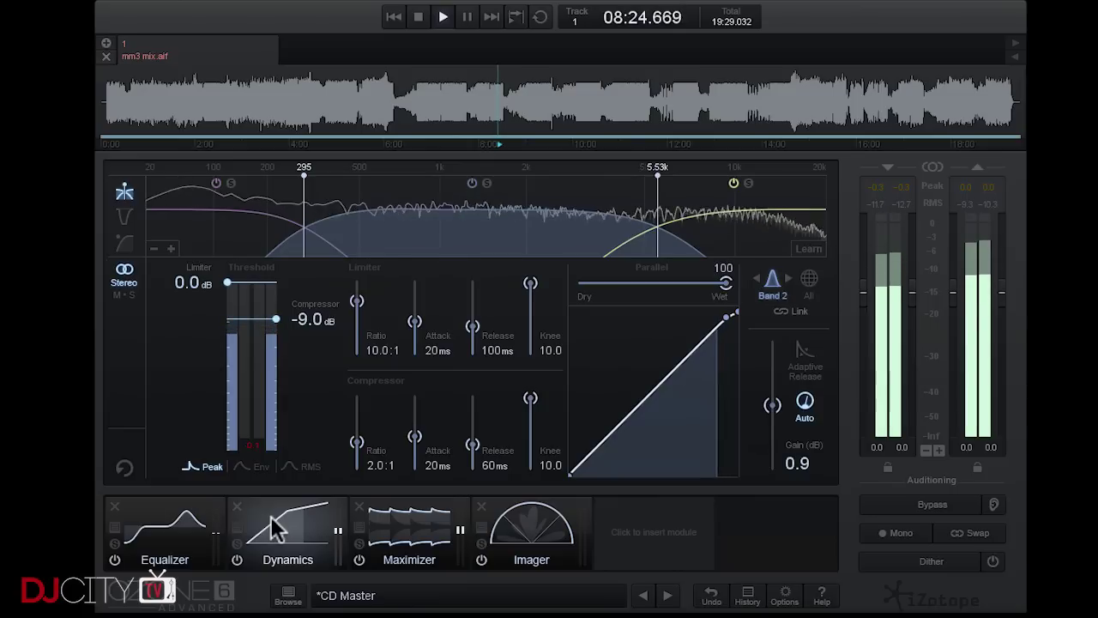
click(423, 523)
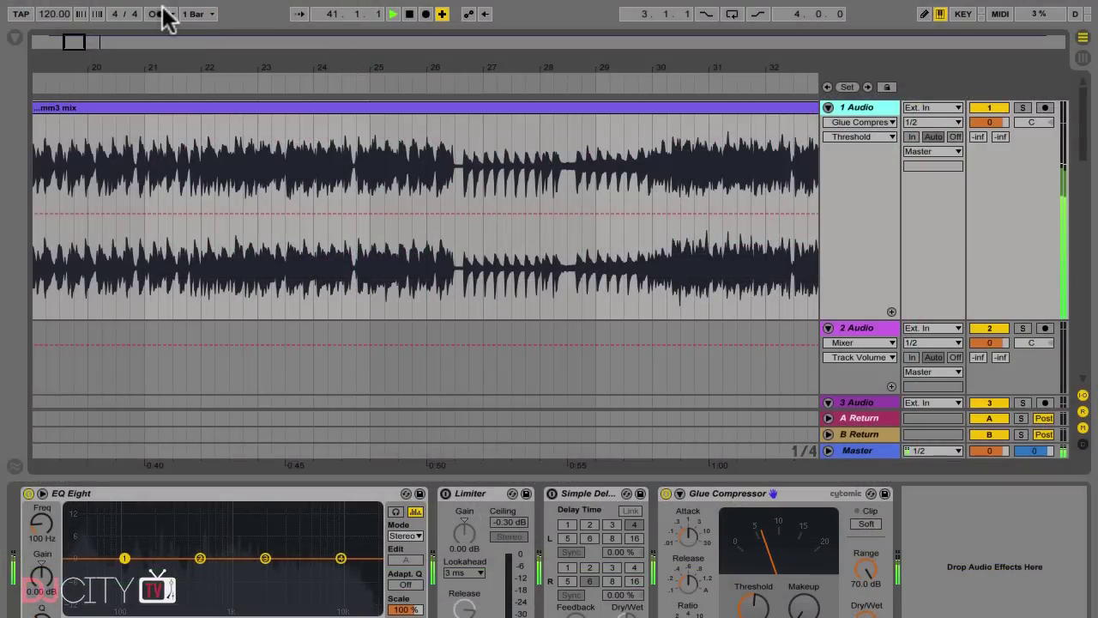
click(223, 9)
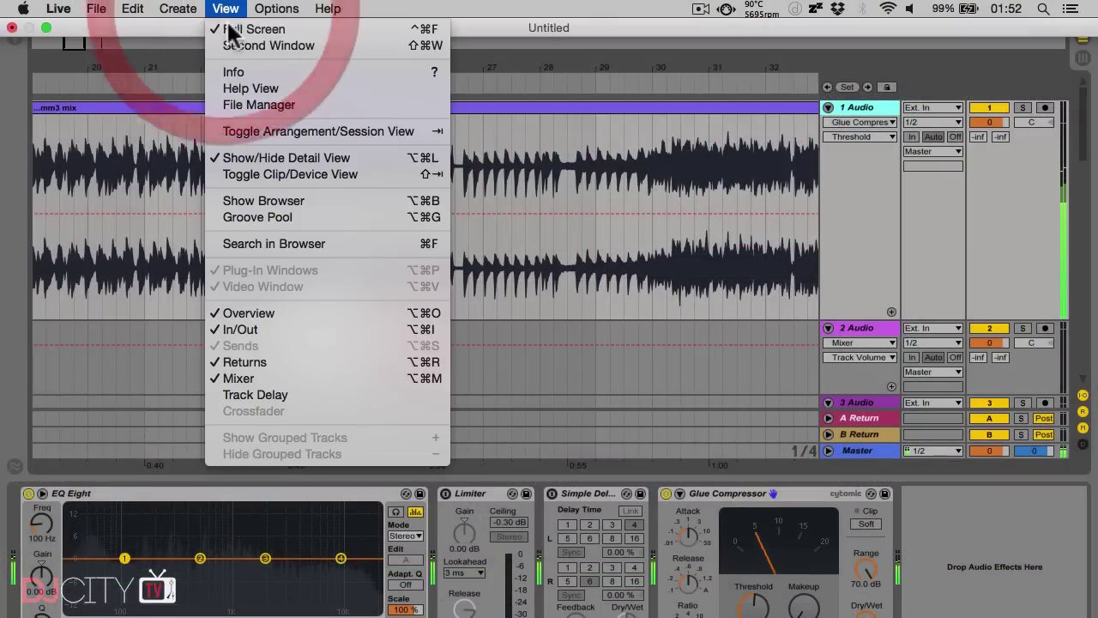
mouse_move(272, 10)
click(311, 233)
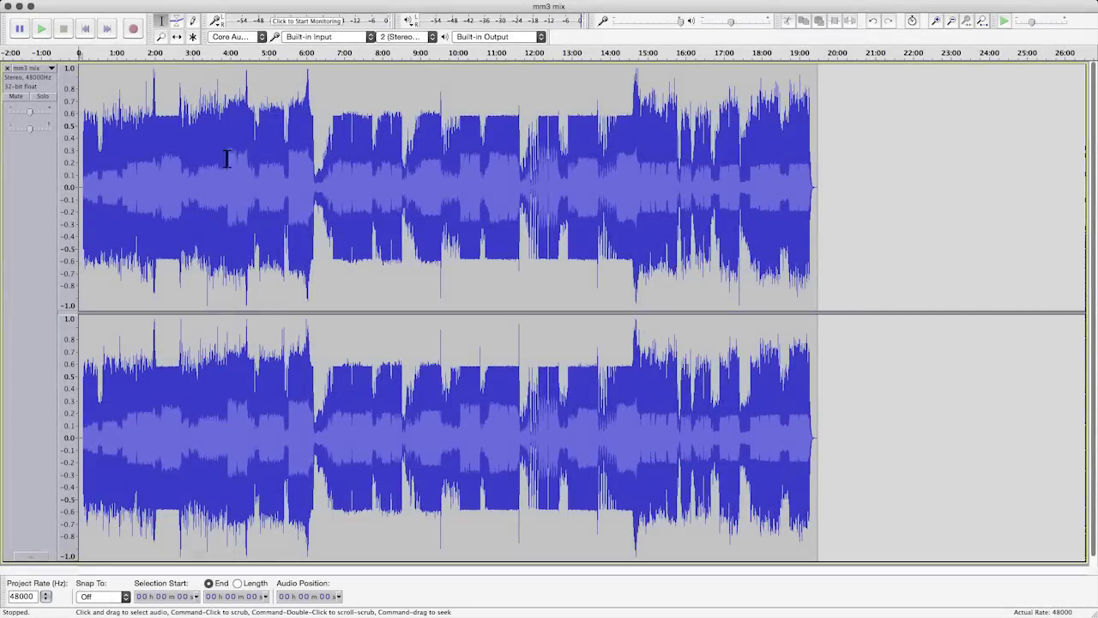
Step: Delete the silence of about 8 seconds before the first sound of the mm3 mix track
click(85, 176)
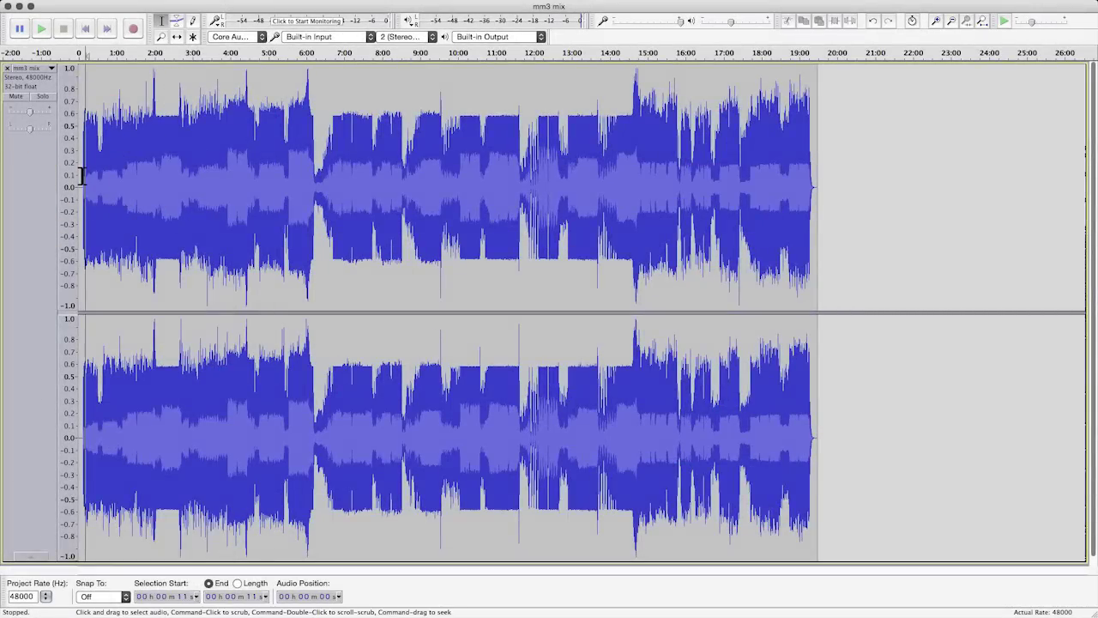
click(161, 38)
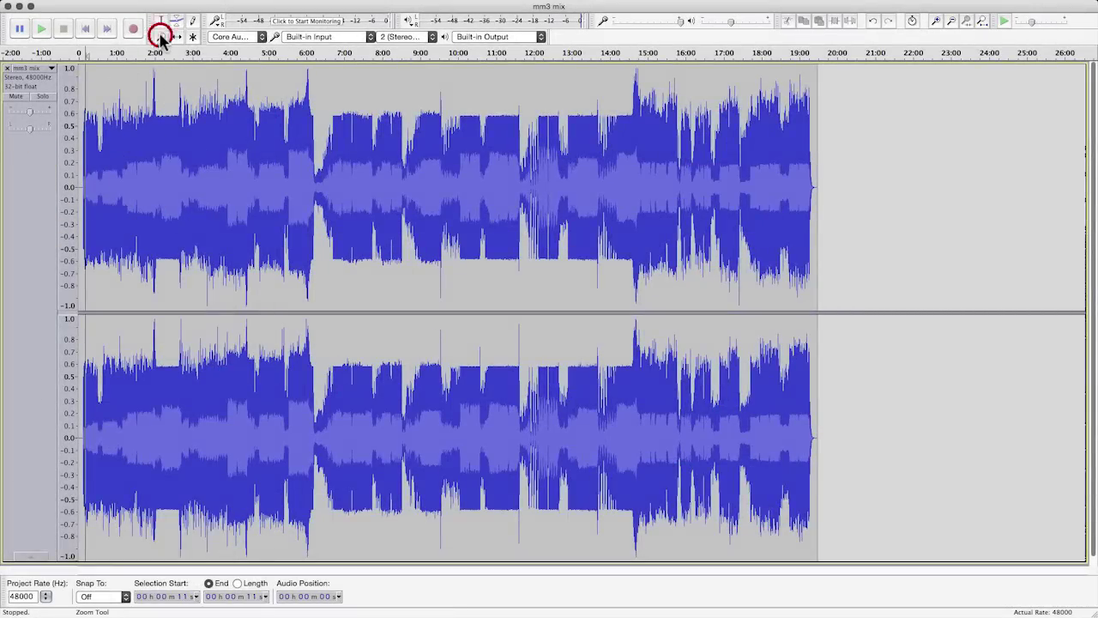
click(81, 104)
click(82, 104)
click(82, 104)
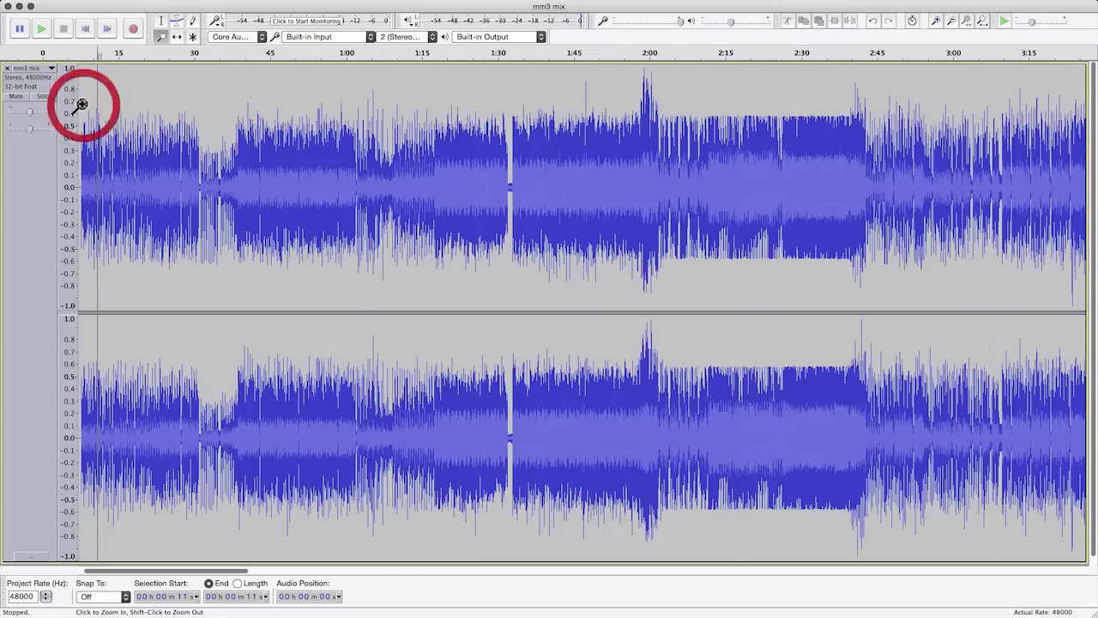
click(83, 103)
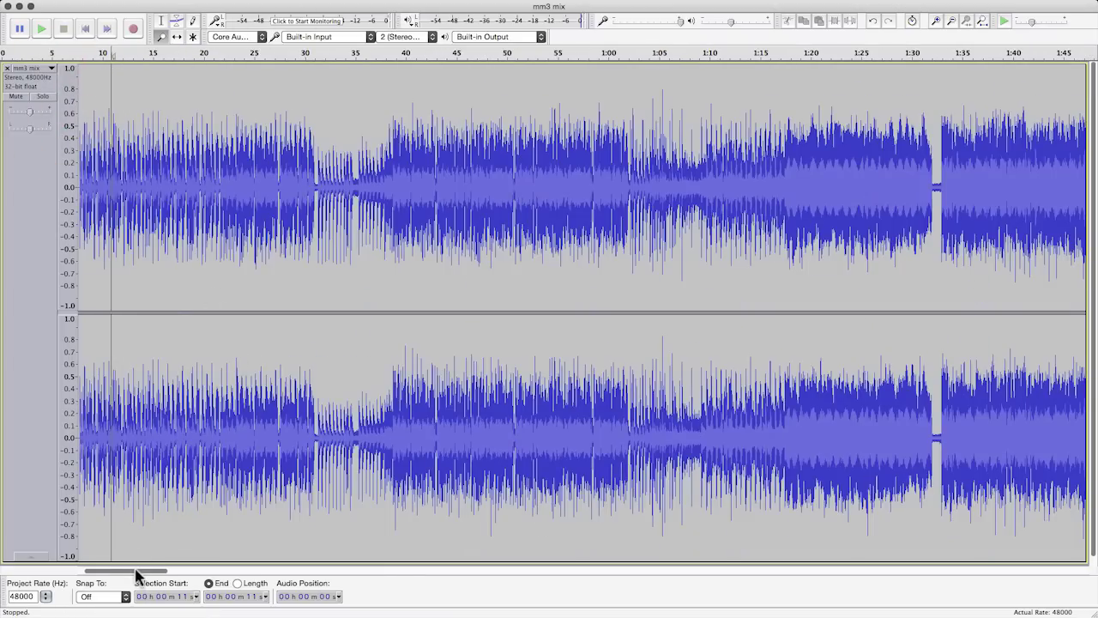
drag(135, 571, 26, 570)
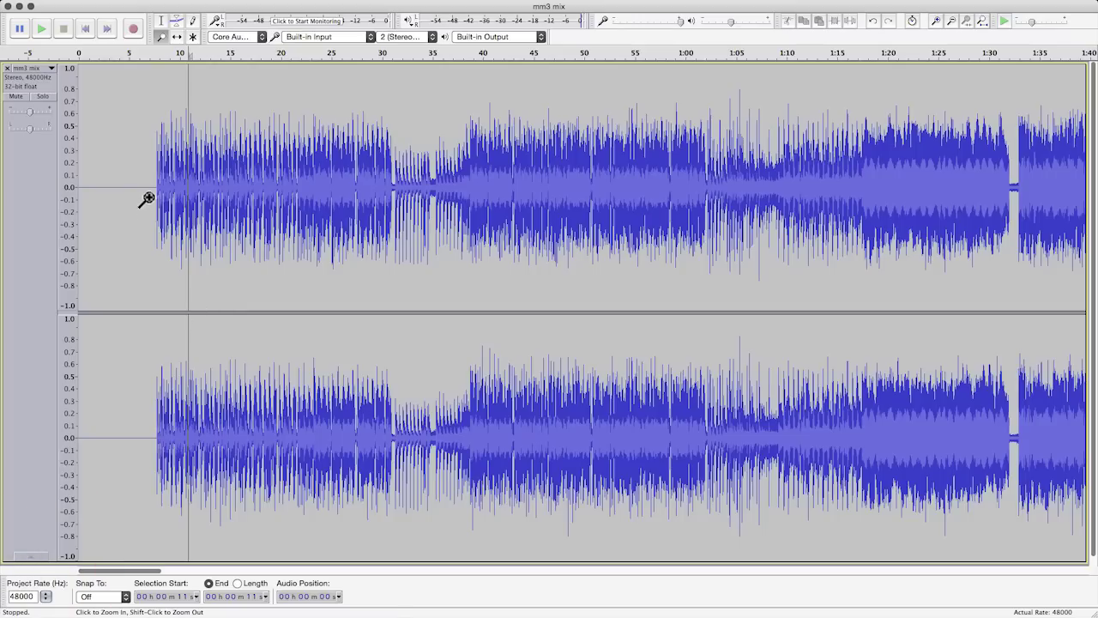
click(161, 20)
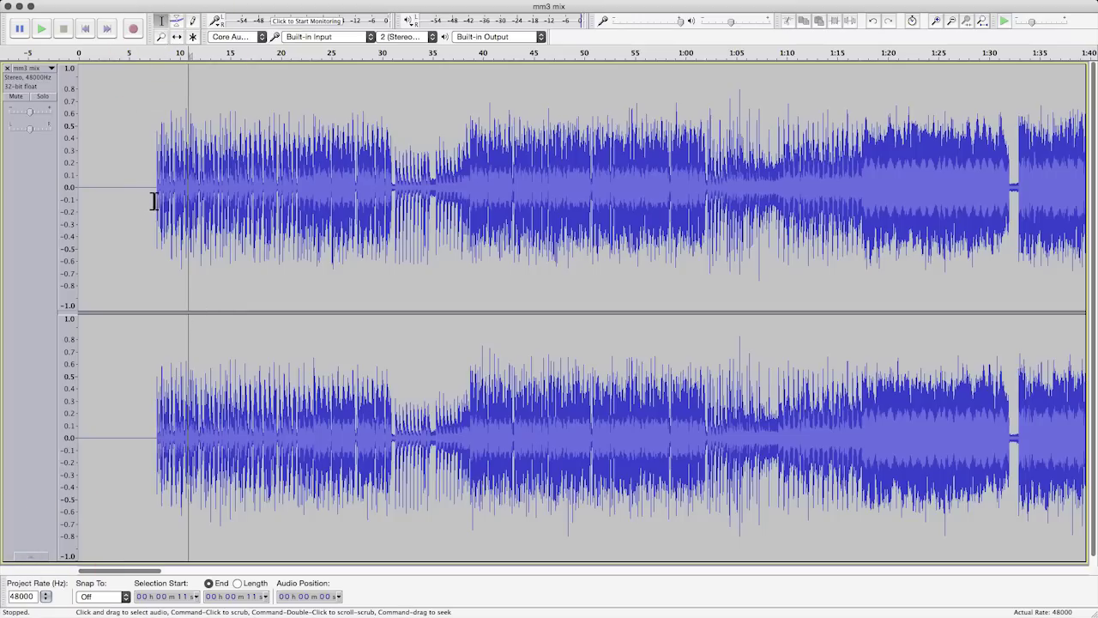
drag(155, 201, 25, 189)
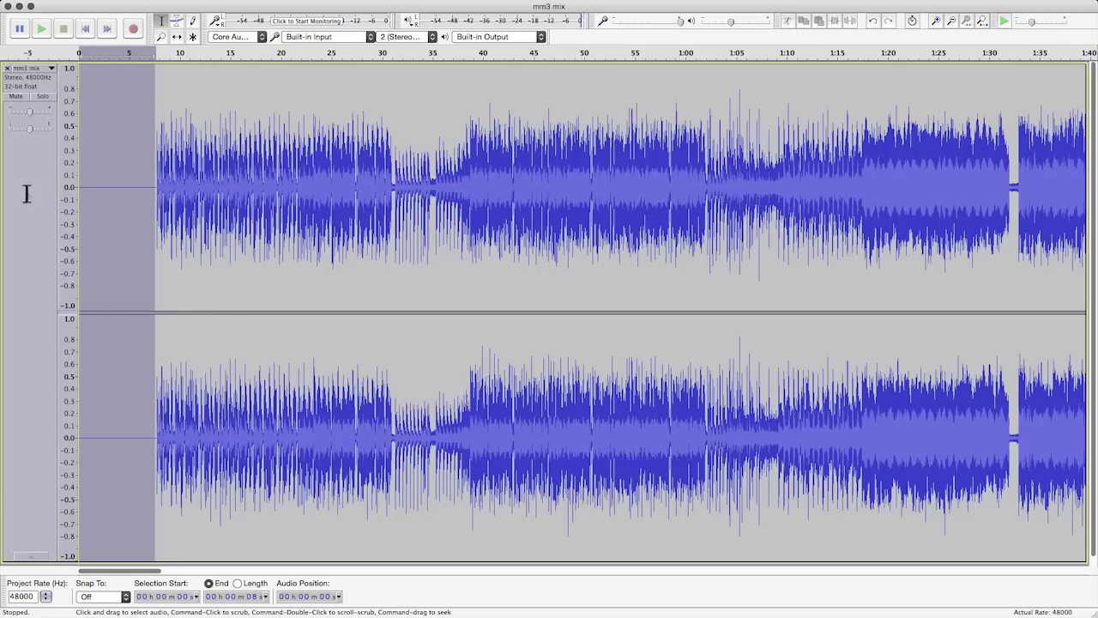
click(161, 36)
click(153, 163)
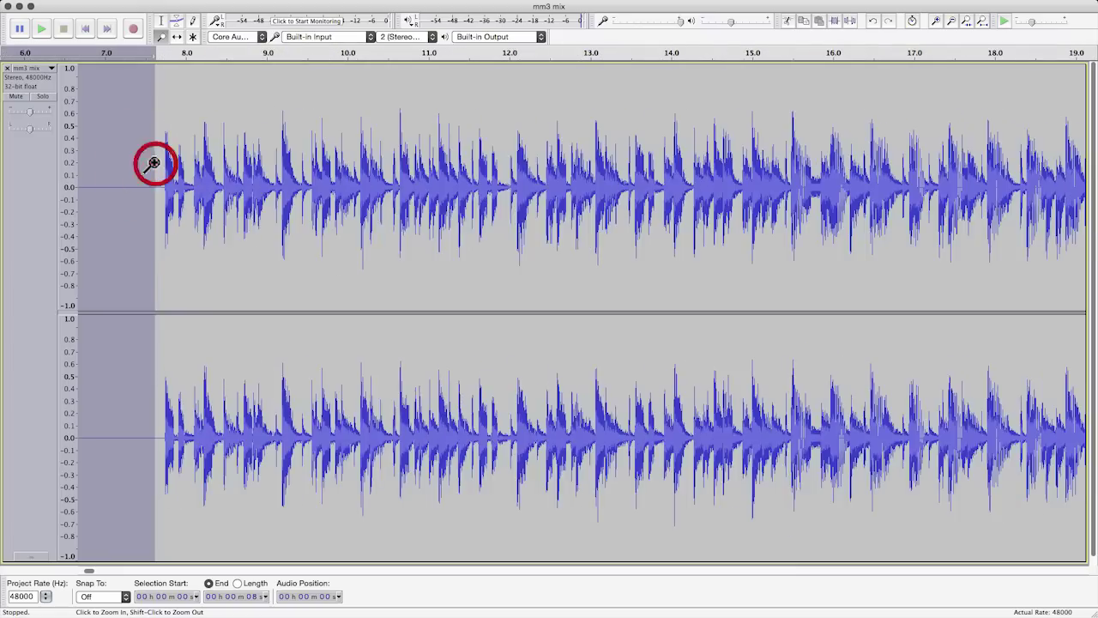
click(152, 163)
double_click(152, 163)
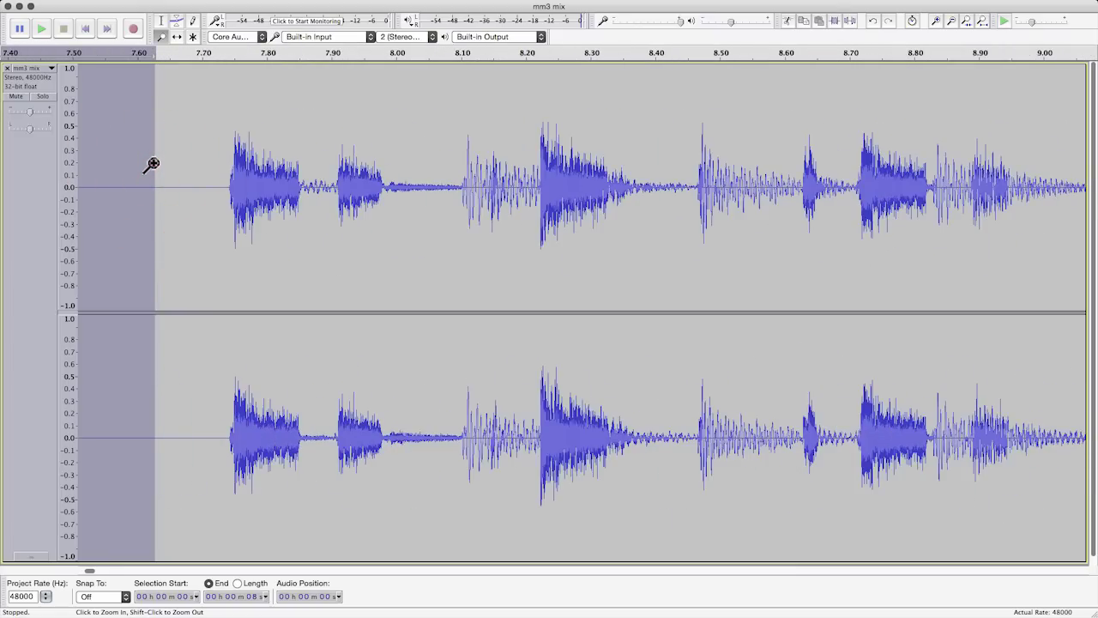
click(153, 163)
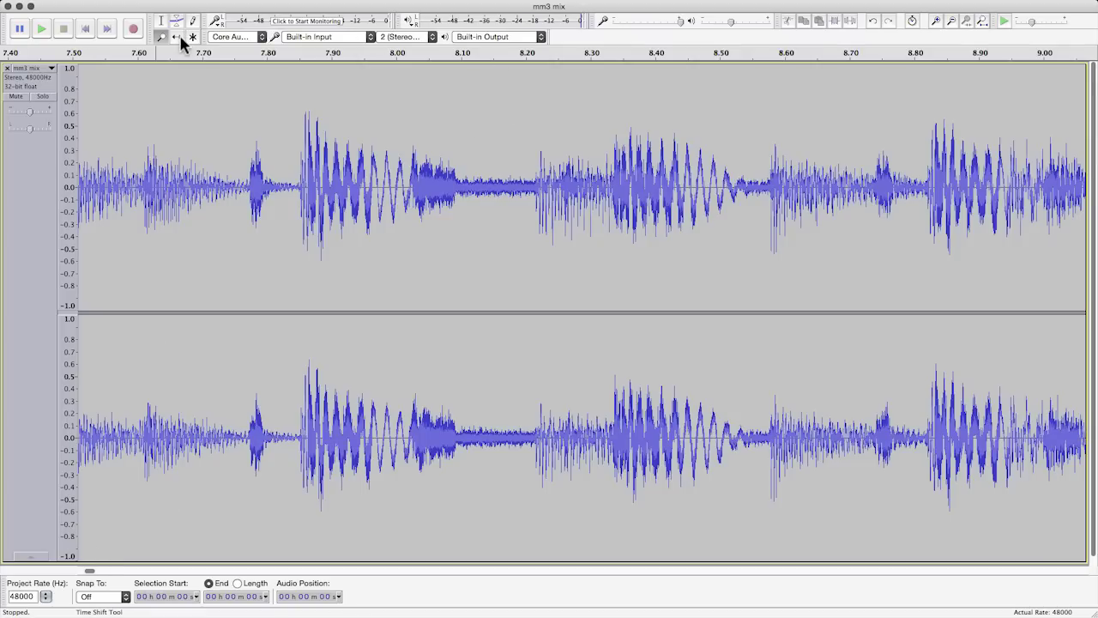
Step: Fit the whole mix in view, play its beginning briefly and stop playback
click(983, 21)
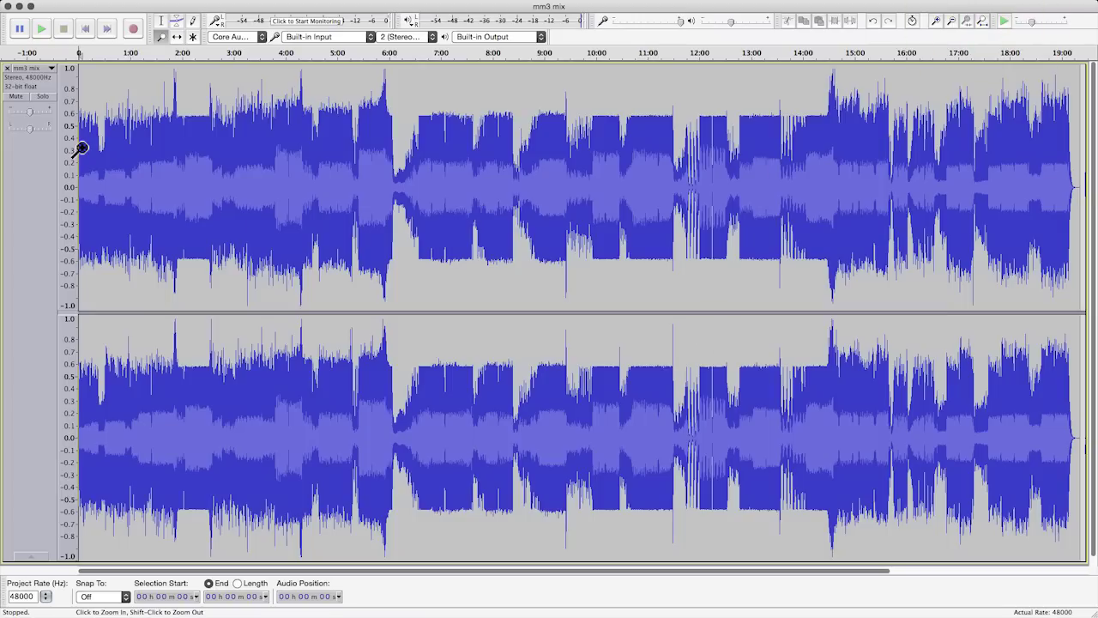
key(space)
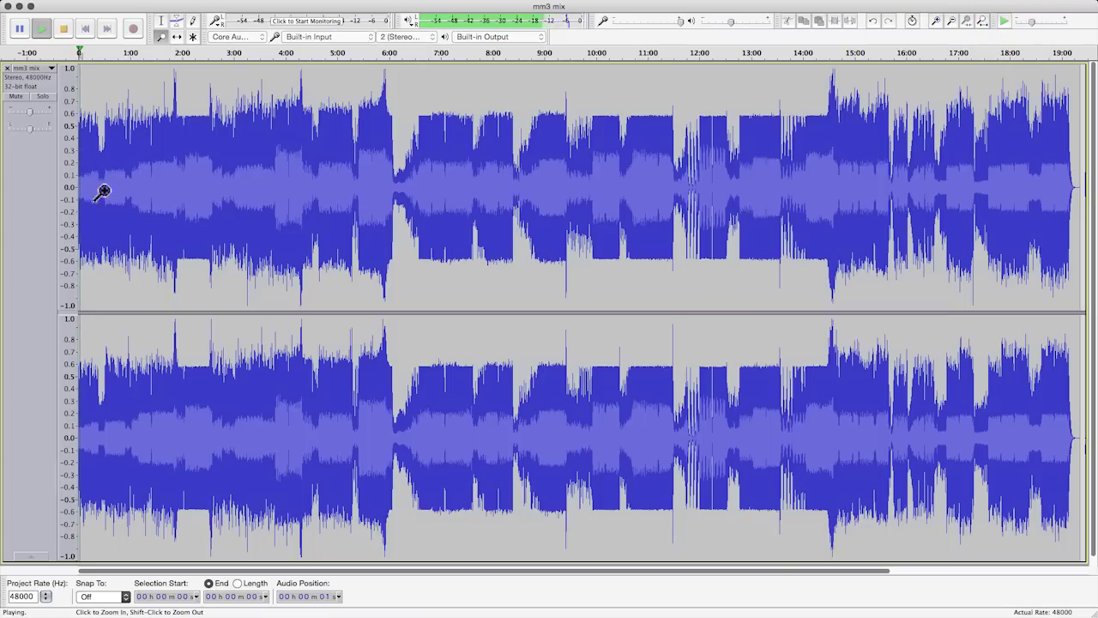
key(space)
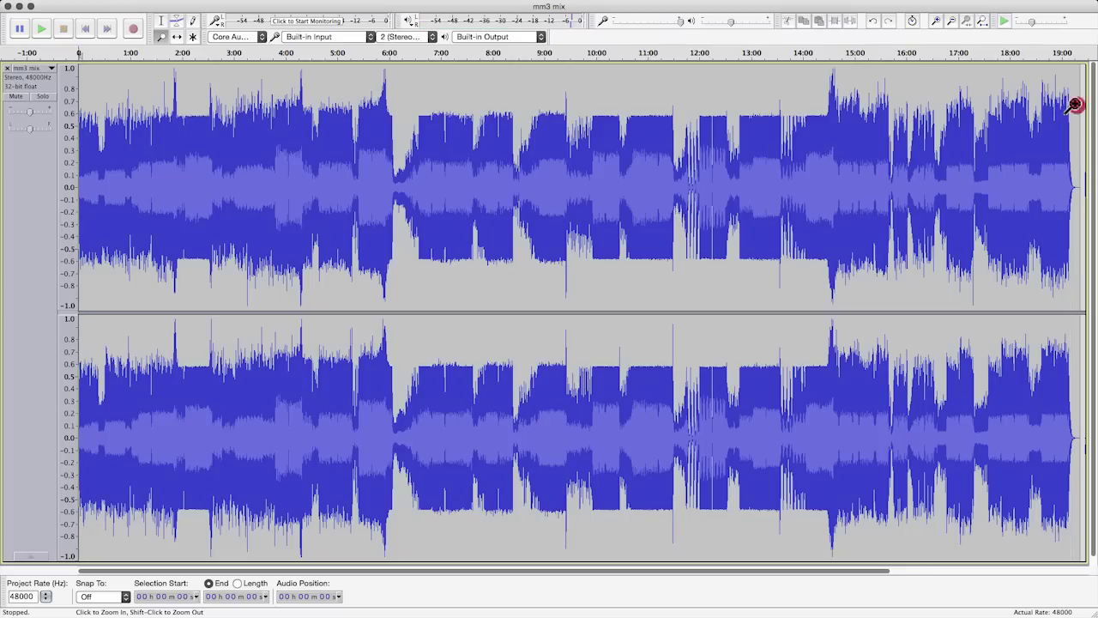
Step: Delete the silence at the end of the mix, from about 19:16 to the end of the track
click(1075, 104)
click(1075, 104)
click(1073, 104)
click(1073, 103)
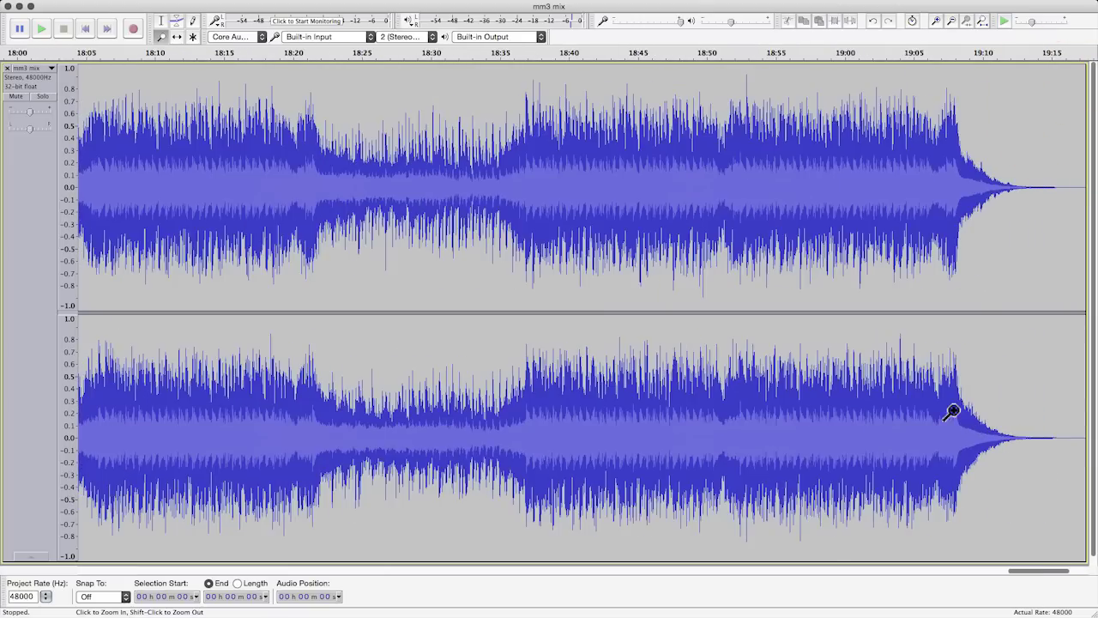
drag(1054, 572, 1081, 569)
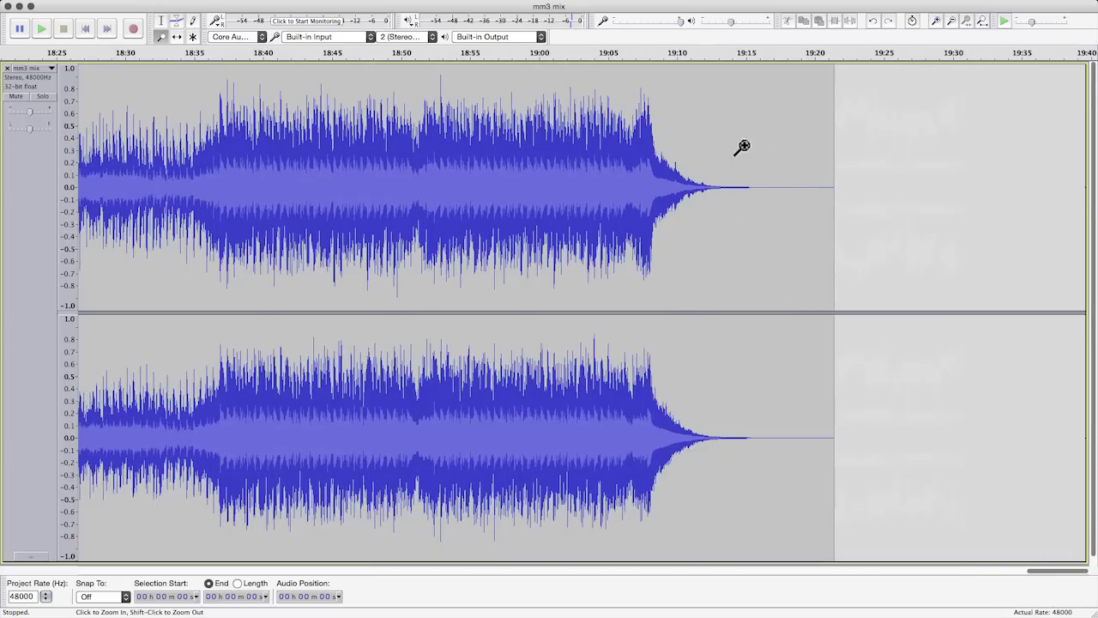
click(161, 20)
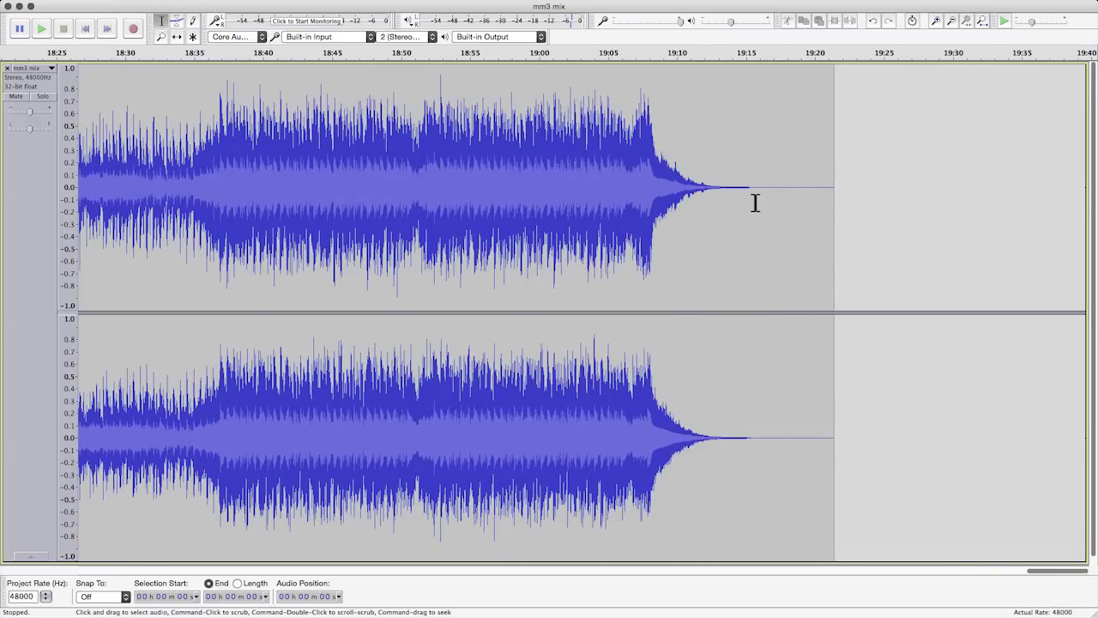
drag(757, 203, 902, 211)
key(Delete)
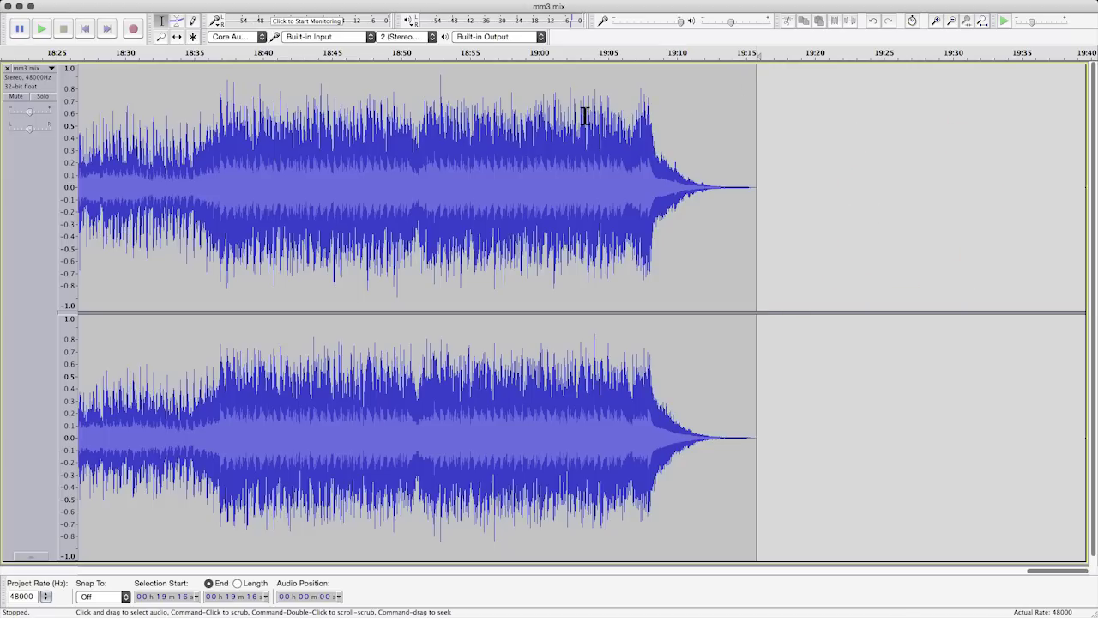
Step: Shape a fade-out with the Envelope tool from about 19:11 down to about 0.5 at the end of the track
click(176, 22)
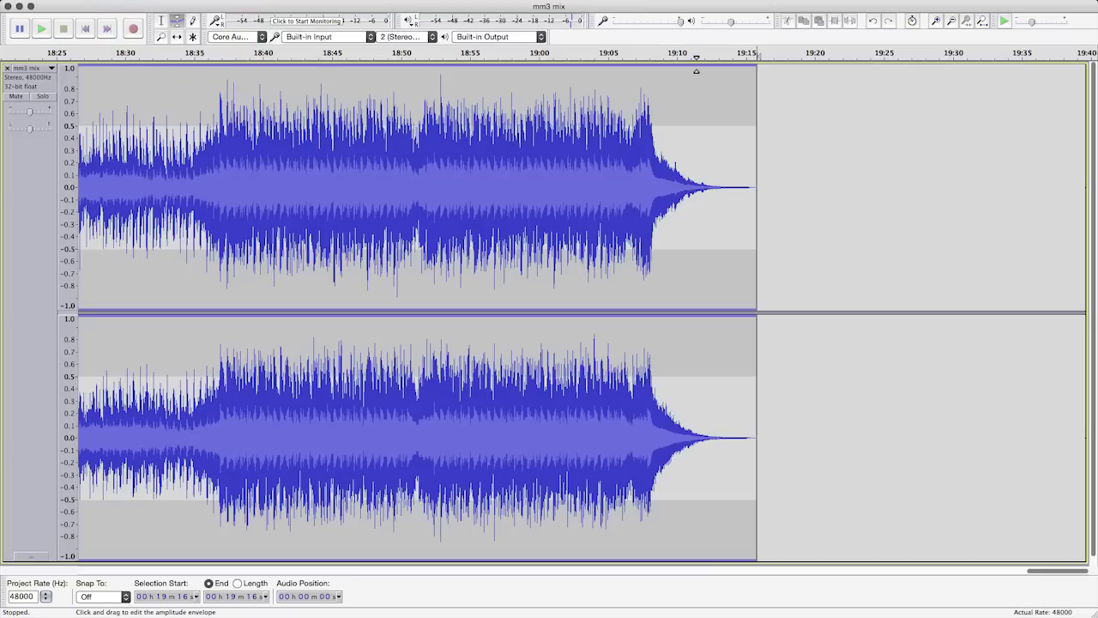
click(696, 71)
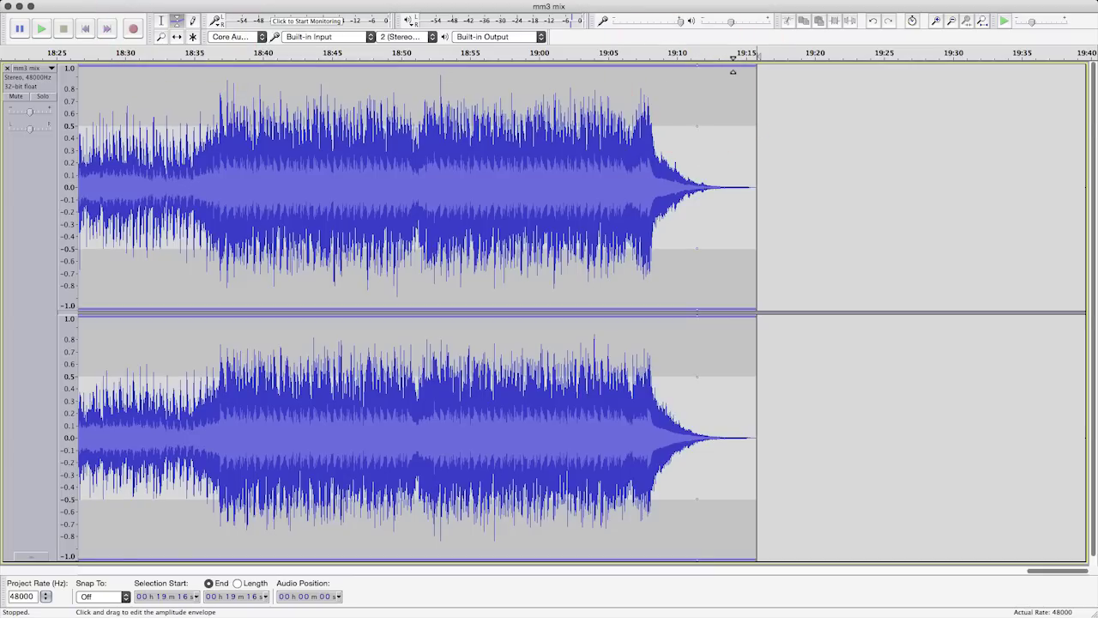
click(732, 69)
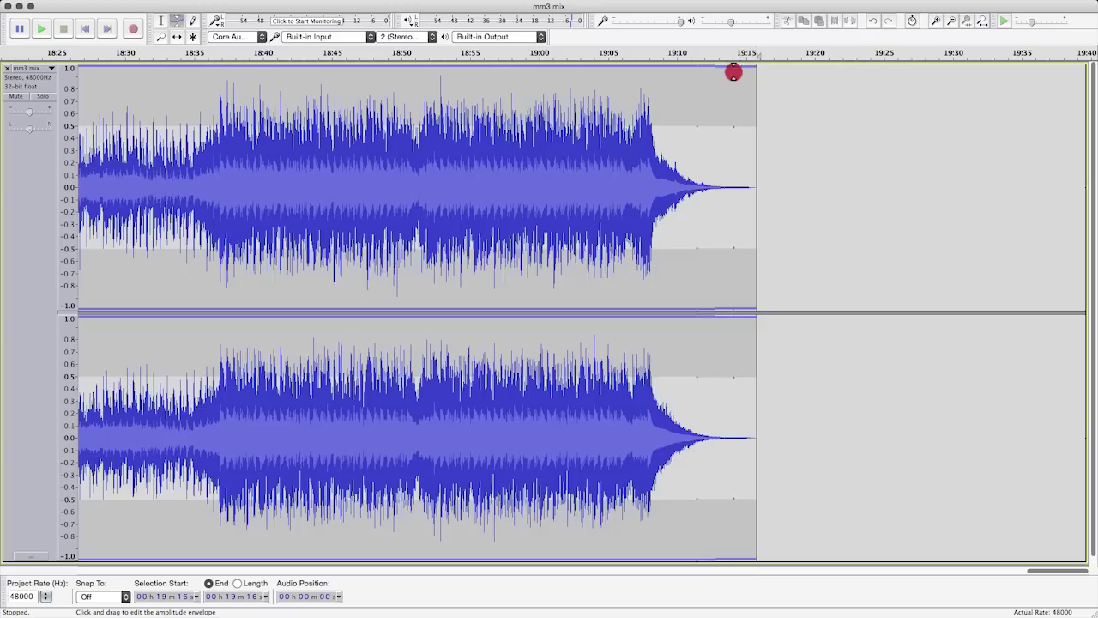
drag(734, 72, 757, 126)
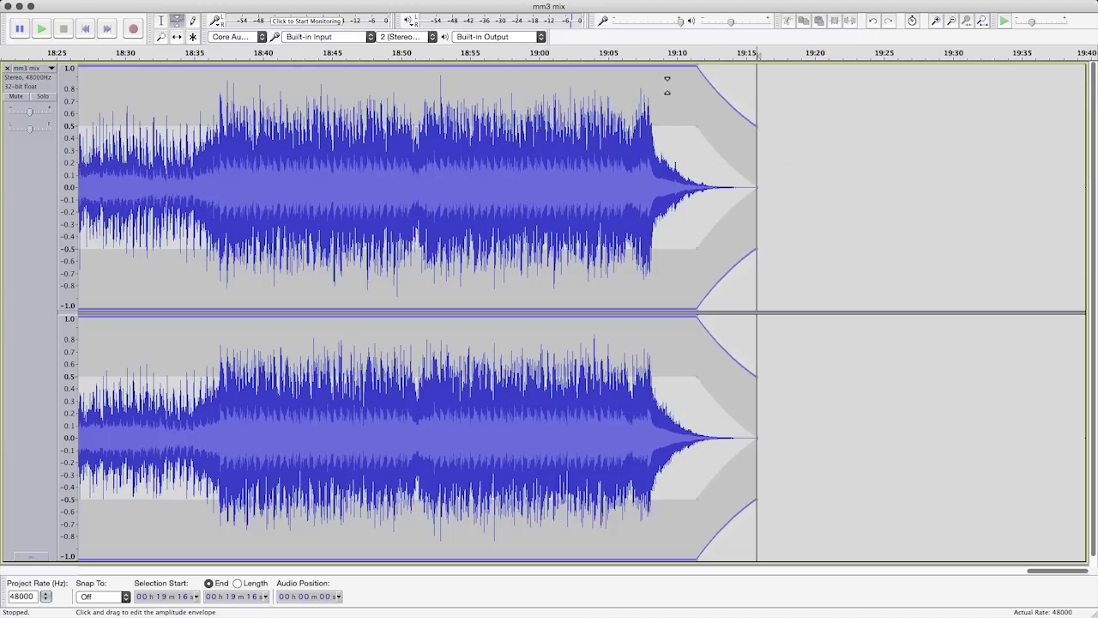
click(645, 58)
Step: Try lowering the envelope to about 0.75 at the peak just before 6:00, and undo the change
click(982, 20)
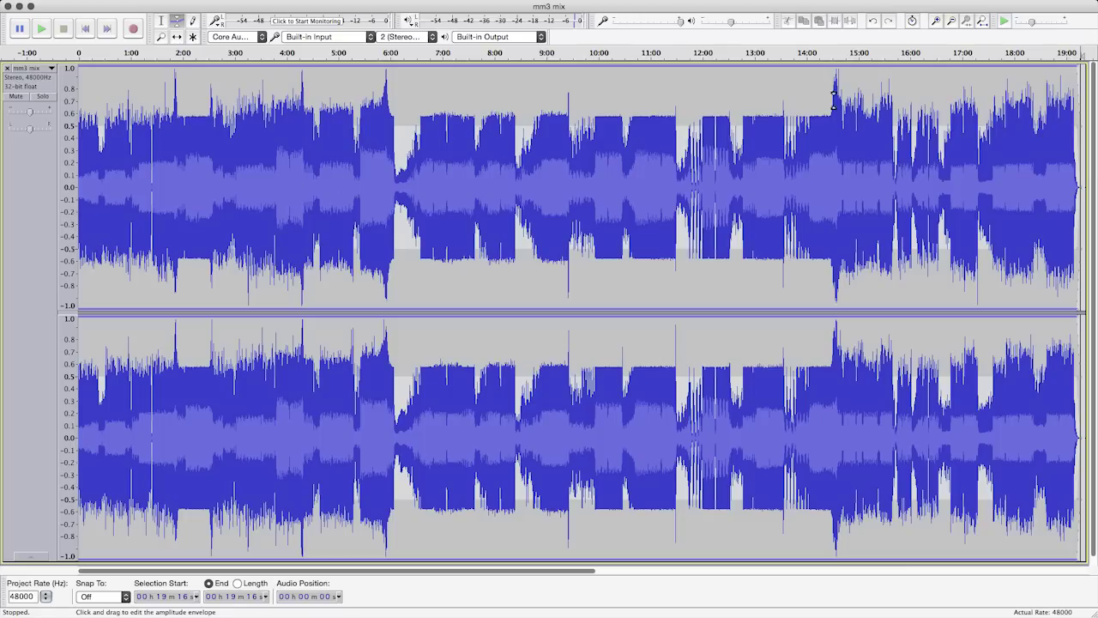
click(387, 95)
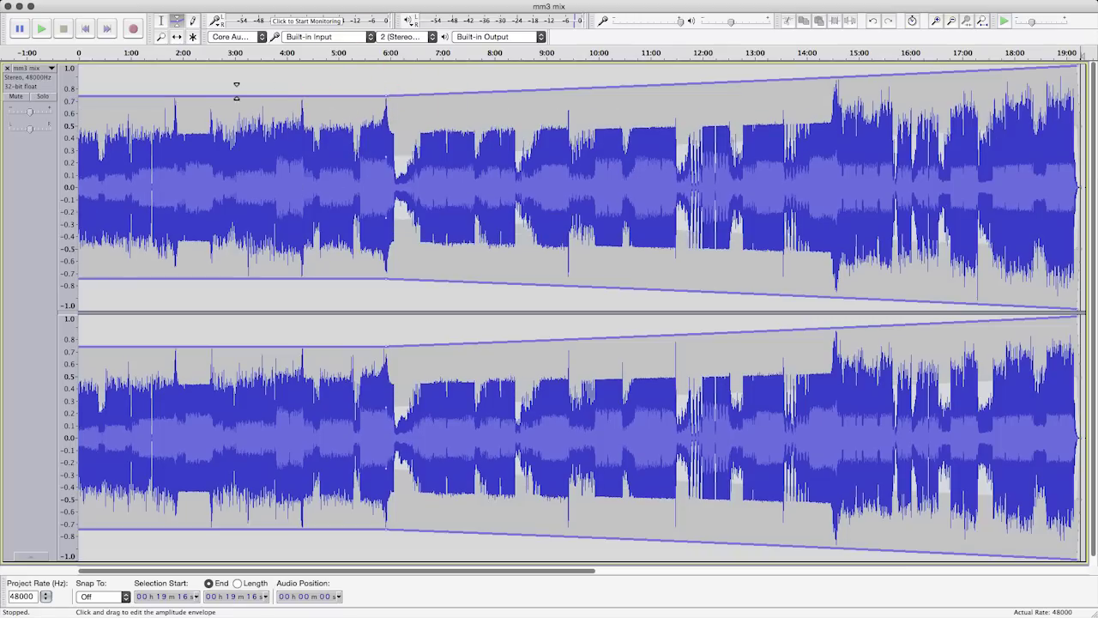
key(super+z)
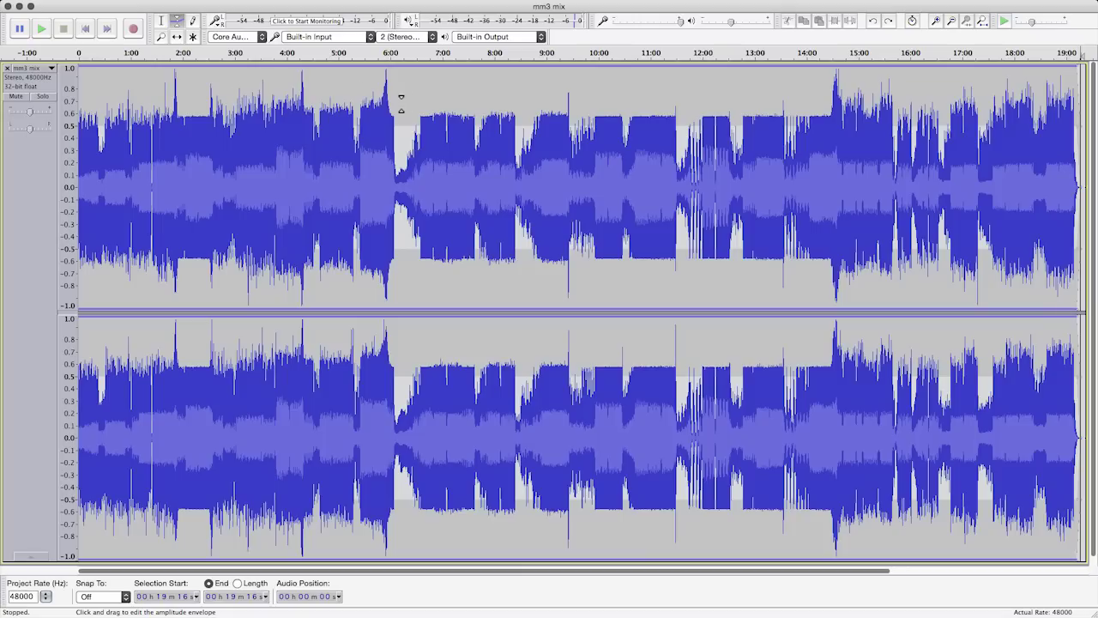
Step: Mark the peak at 1:52 and highlight the middle section from about 6:12 to 14:35 to compare their levels
click(162, 20)
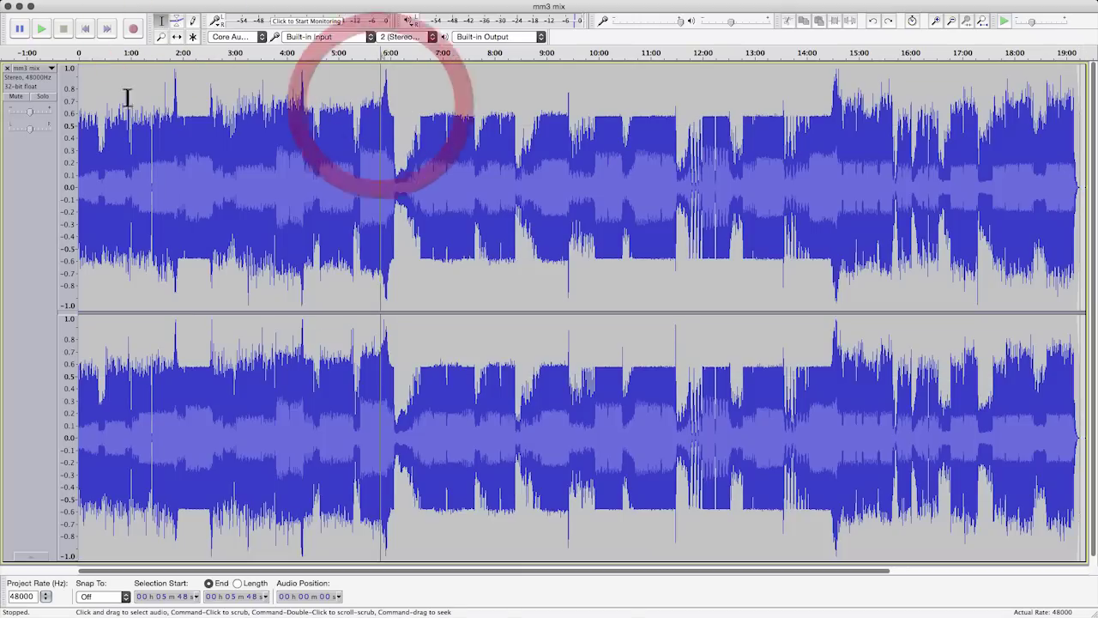
click(176, 97)
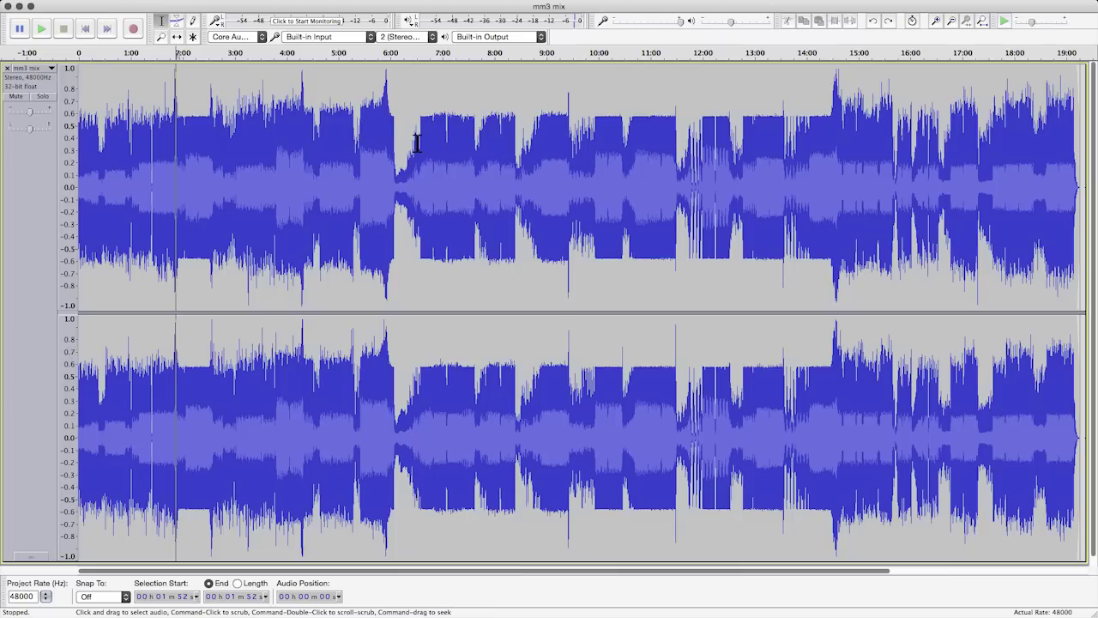
drag(400, 142, 837, 170)
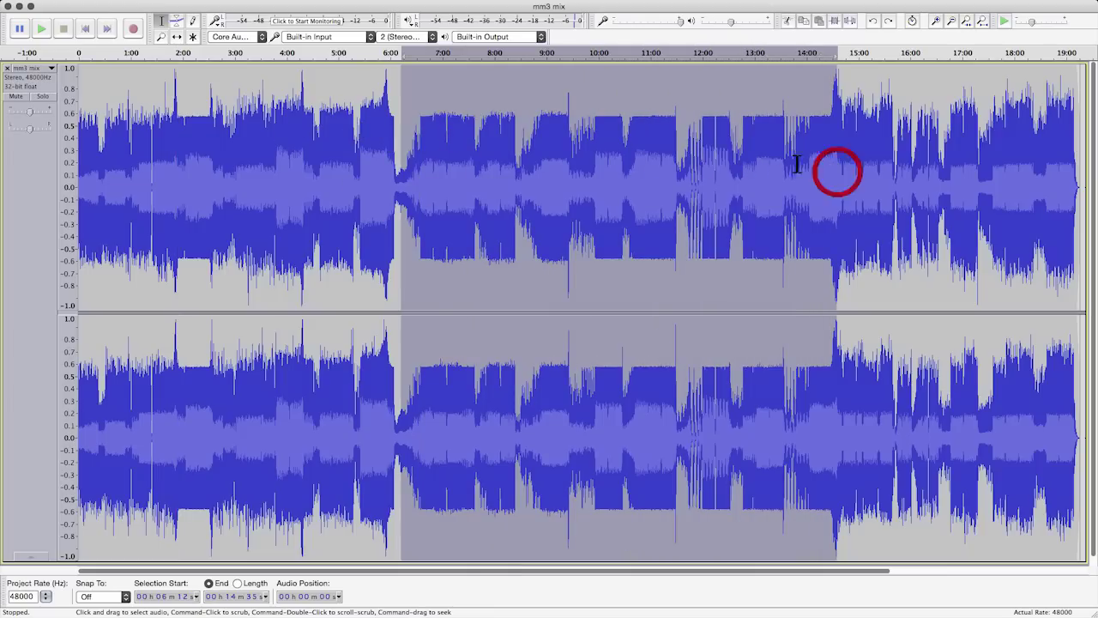
click(420, 127)
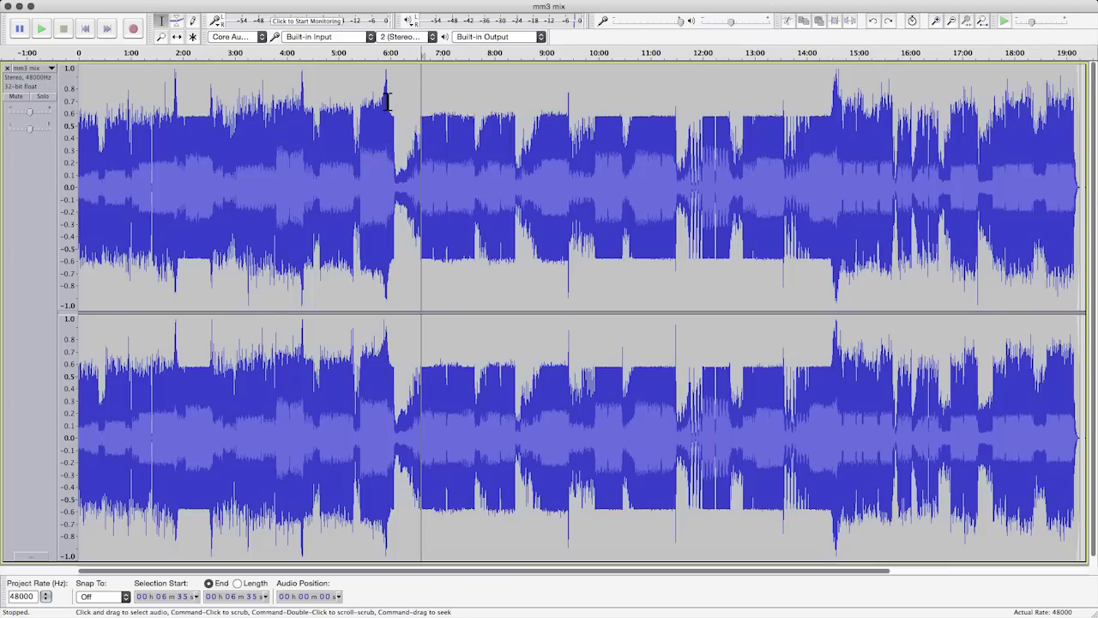
Step: Place an envelope point at full level at about 6:05, just after the loud first section ends
click(393, 106)
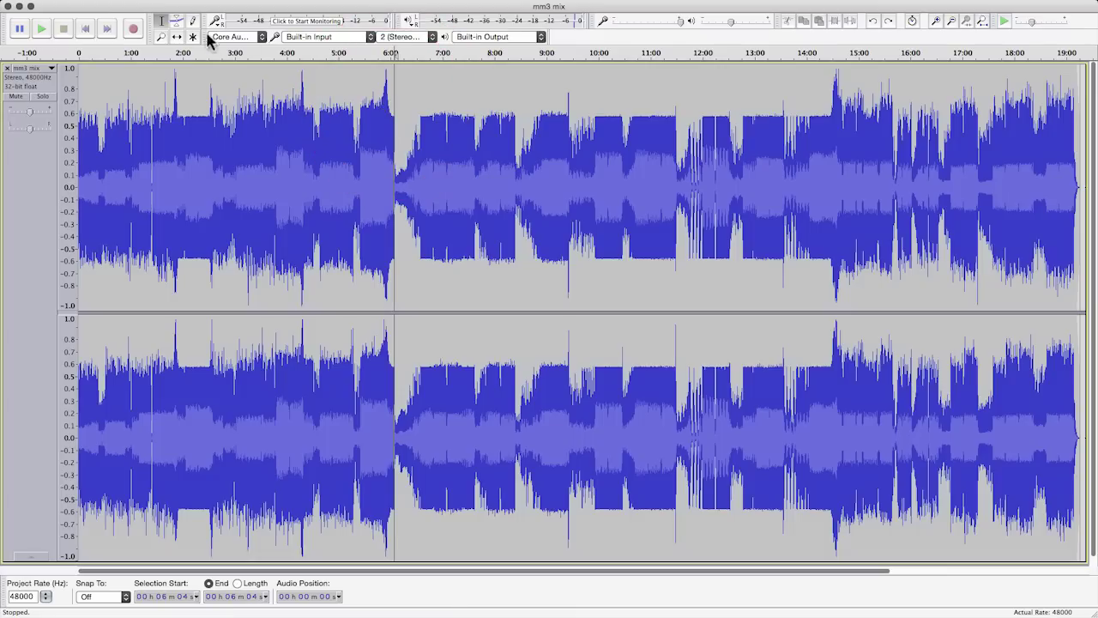
click(179, 23)
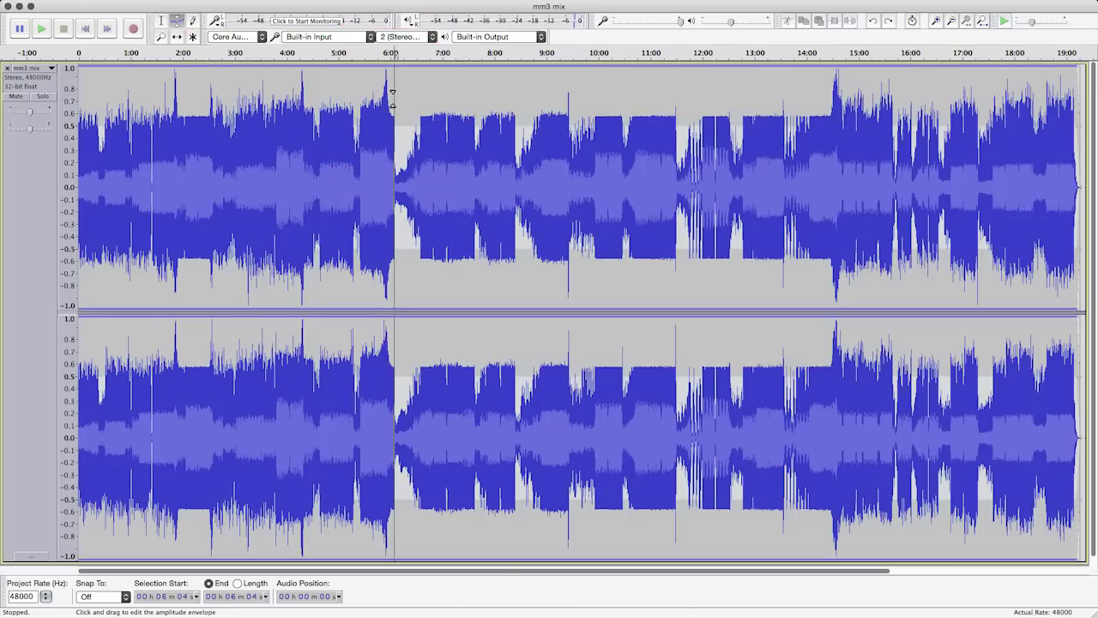
click(162, 36)
click(385, 120)
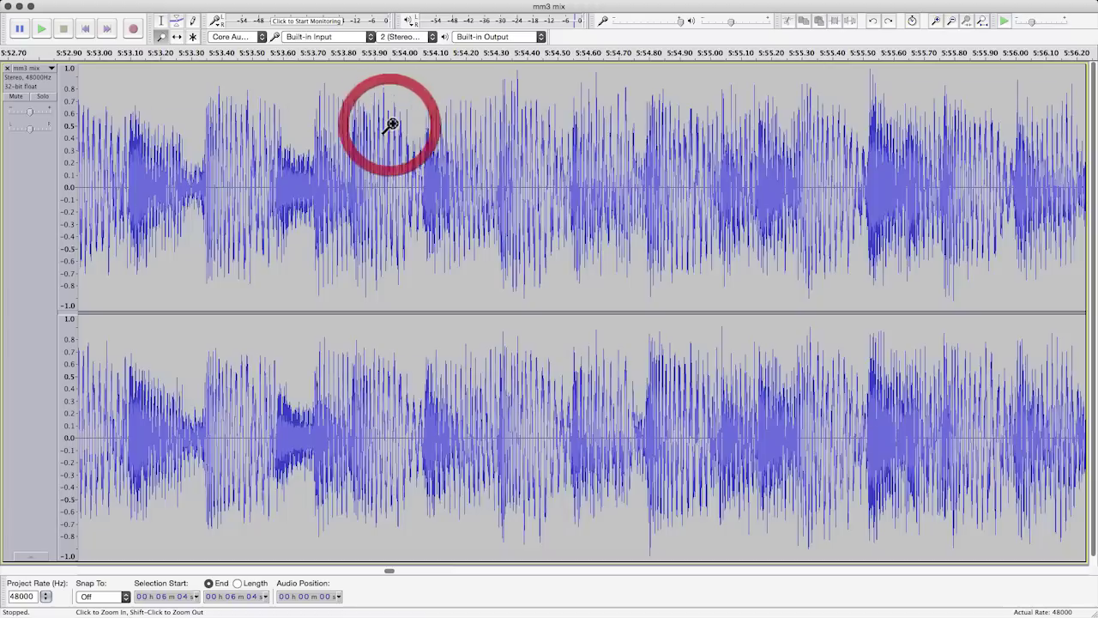
click(951, 21)
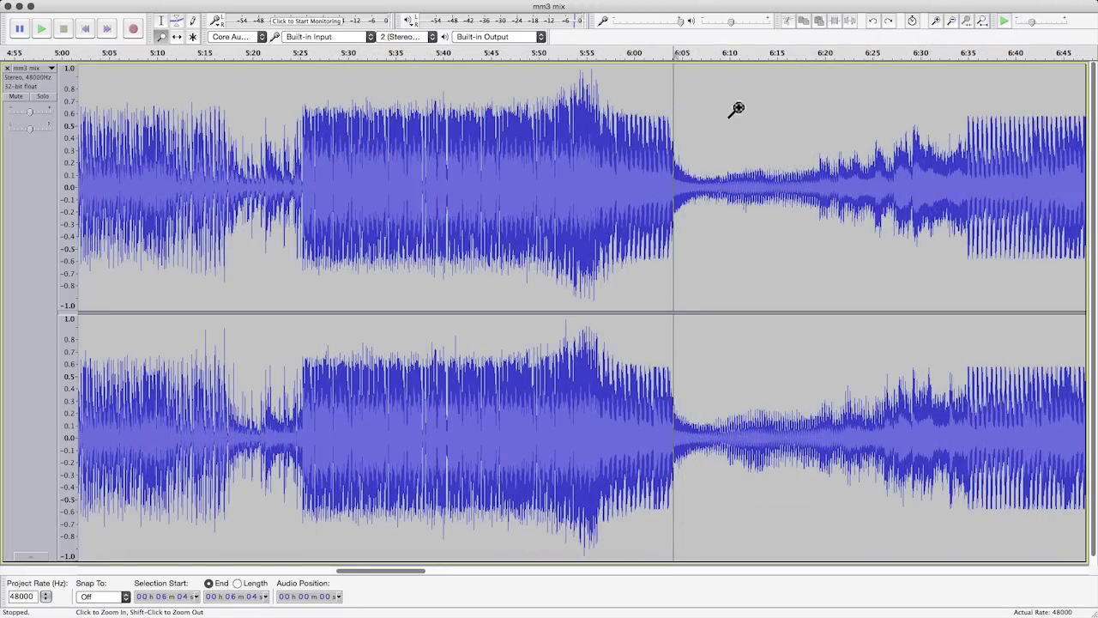
click(178, 22)
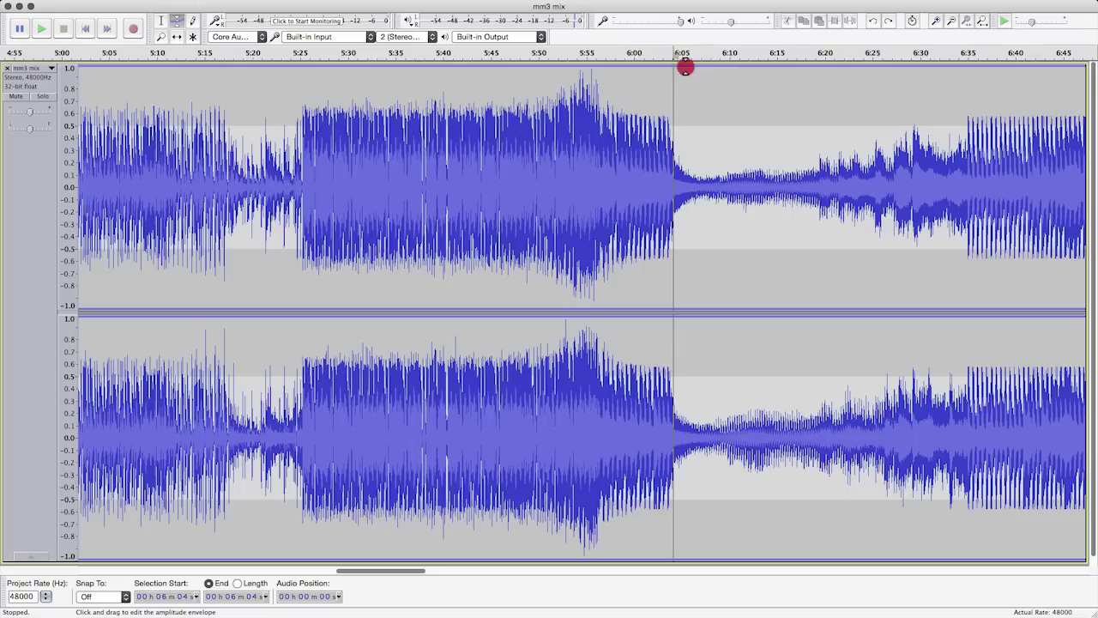
click(684, 69)
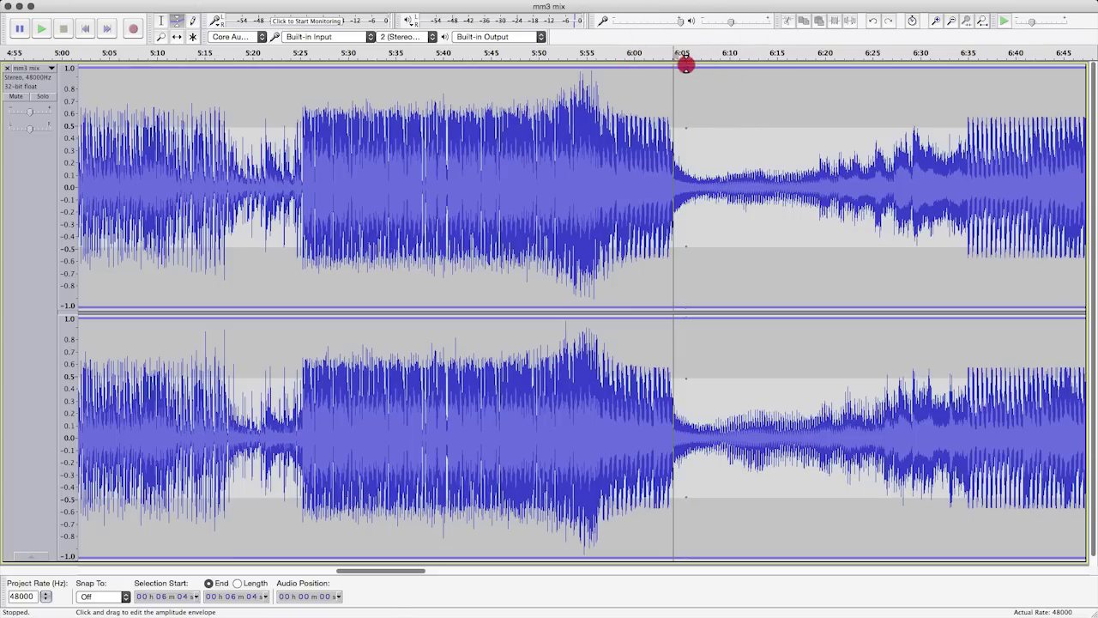
click(685, 65)
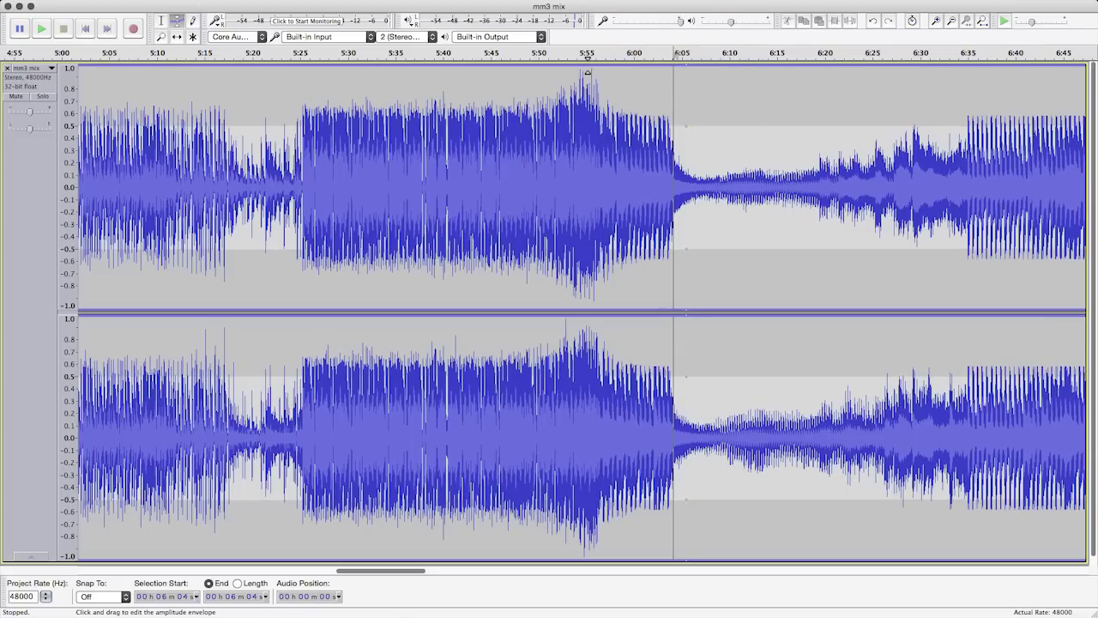
Step: Add an envelope point at about 5:55 and lower it to about 0.87 to reduce the first section
click(587, 65)
click(588, 68)
drag(589, 65, 584, 80)
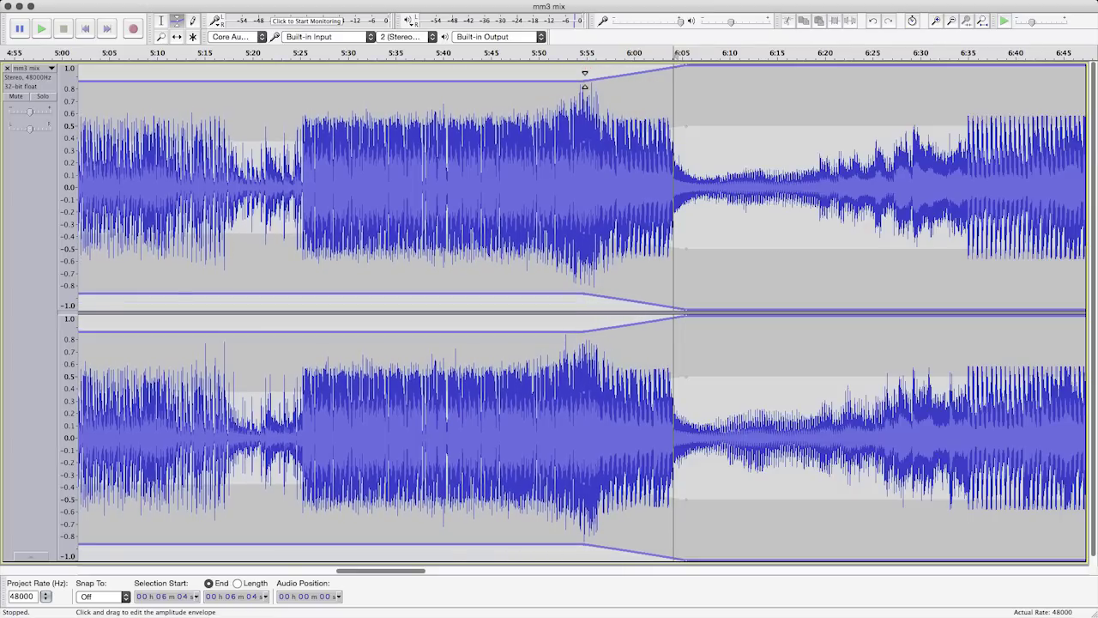
click(584, 79)
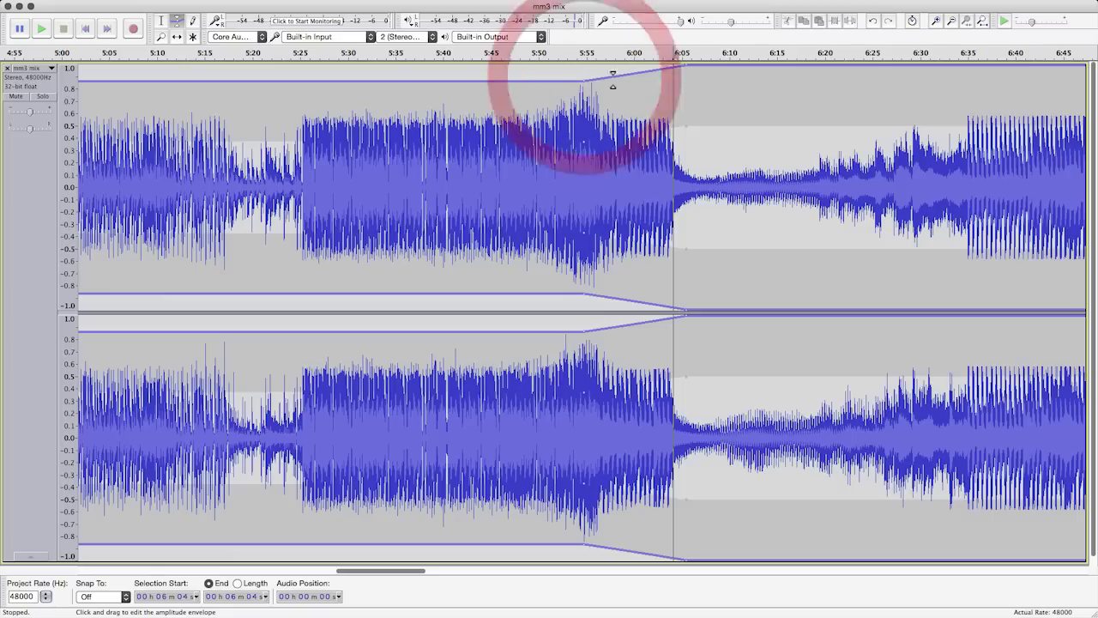
Step: Play the audio from about 5:48, 6:43 and 5:40 to compare loudness before and after the transition
click(522, 54)
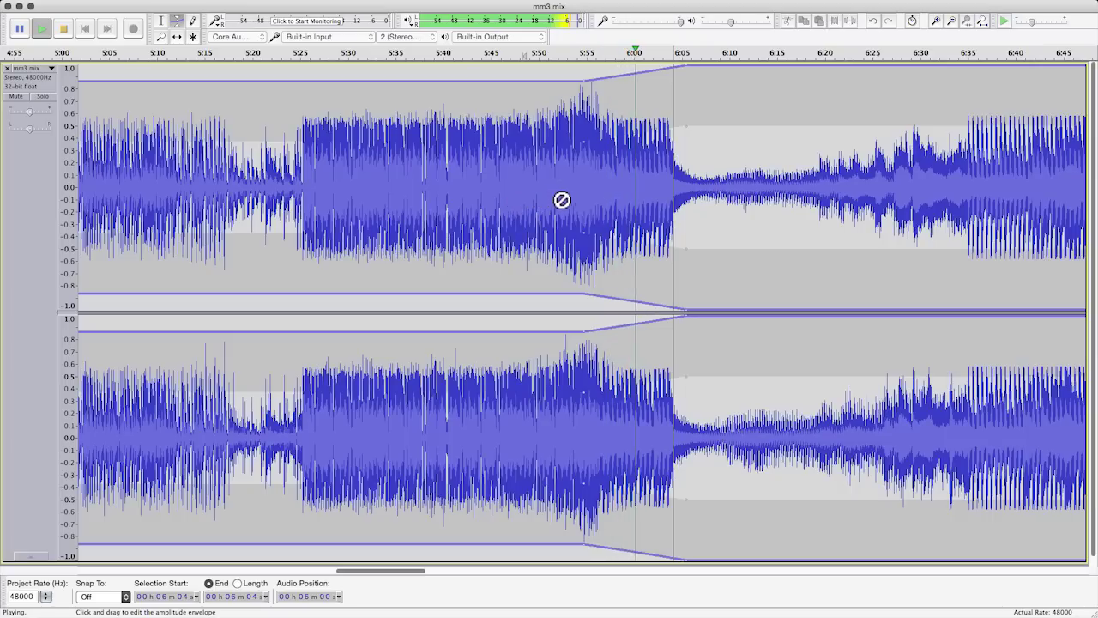
click(1048, 57)
click(440, 55)
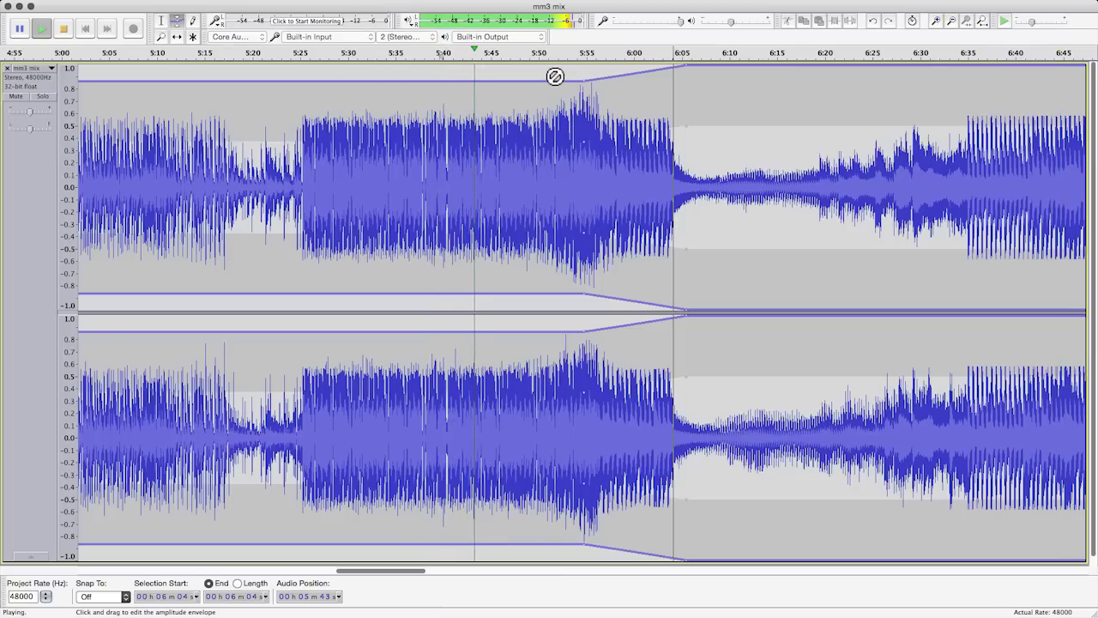
key(space)
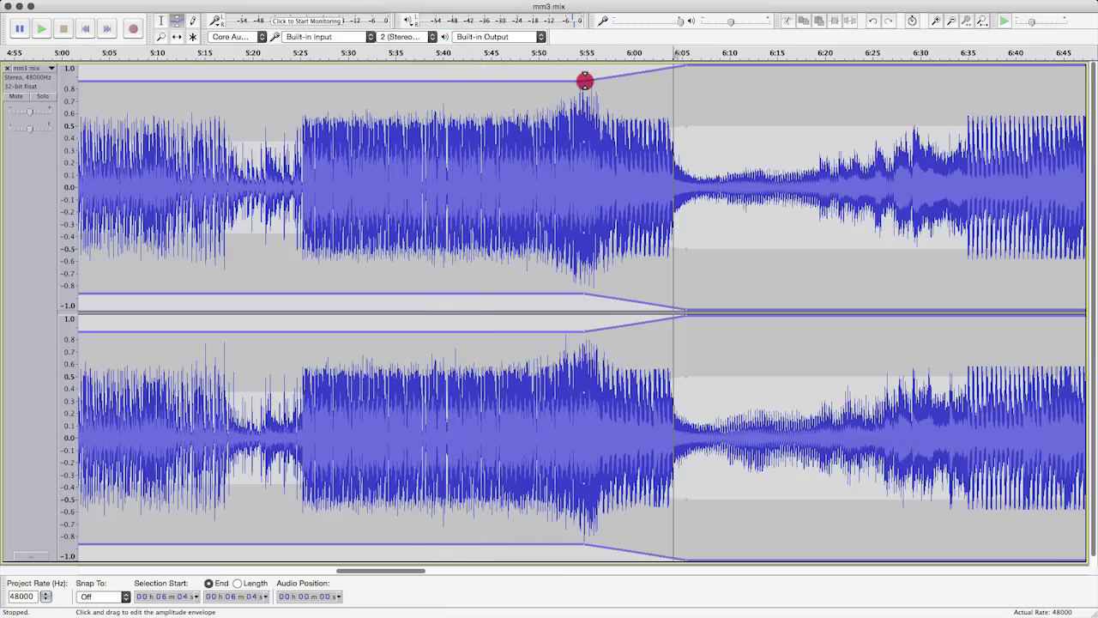
Step: Move the 5:55 envelope point to about 5:47 at a level of 0.8, and play from 5:13 and 6:44 to compare
drag(584, 81, 509, 88)
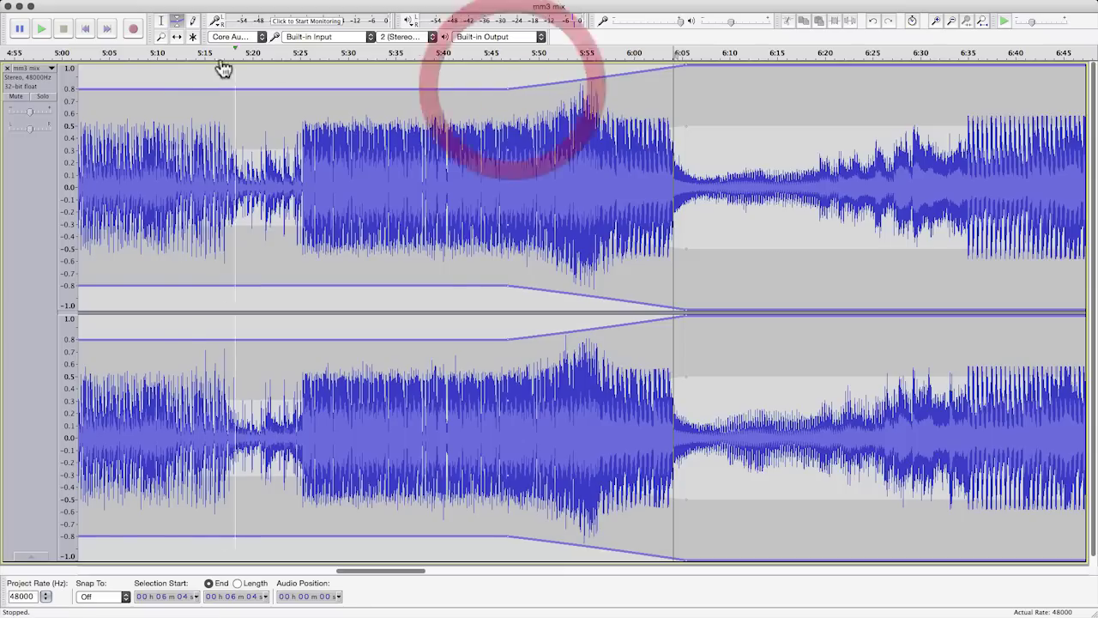
click(185, 53)
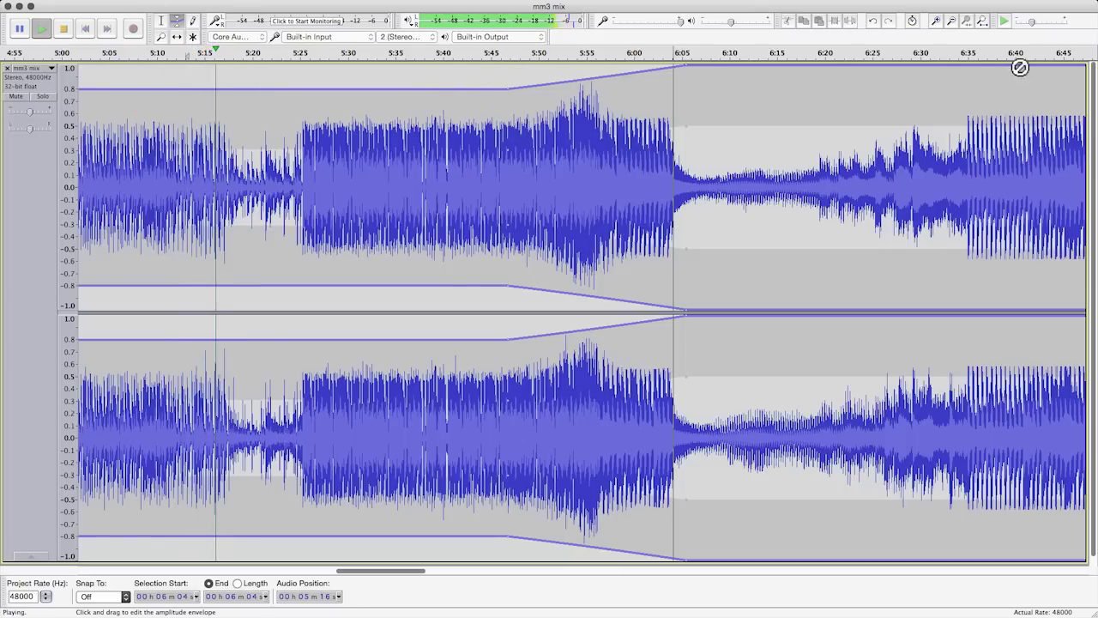
click(1053, 53)
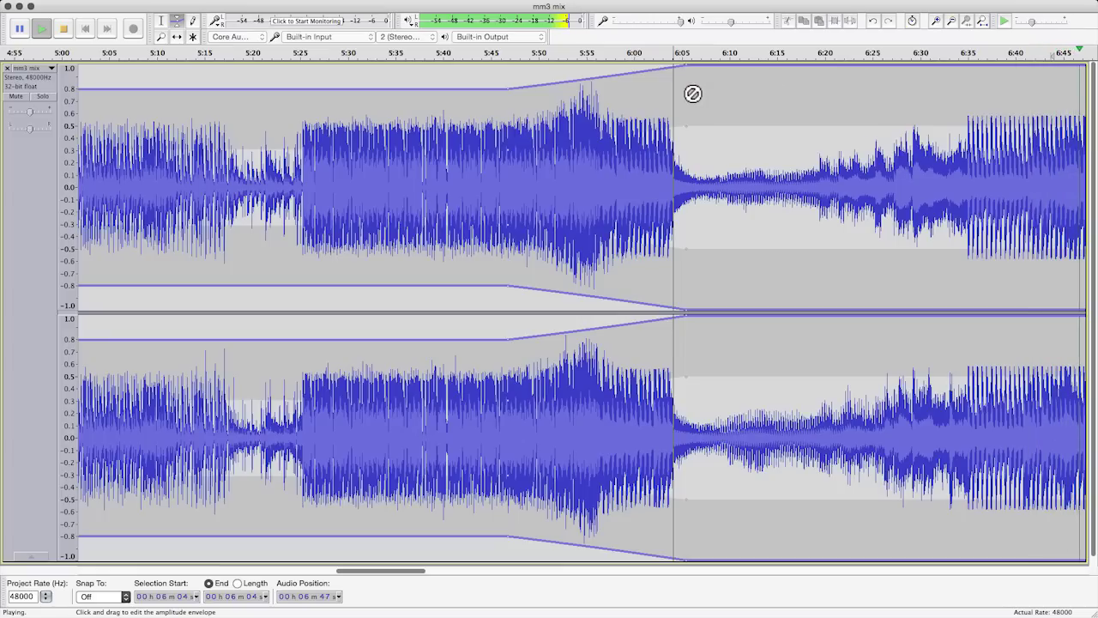
click(983, 24)
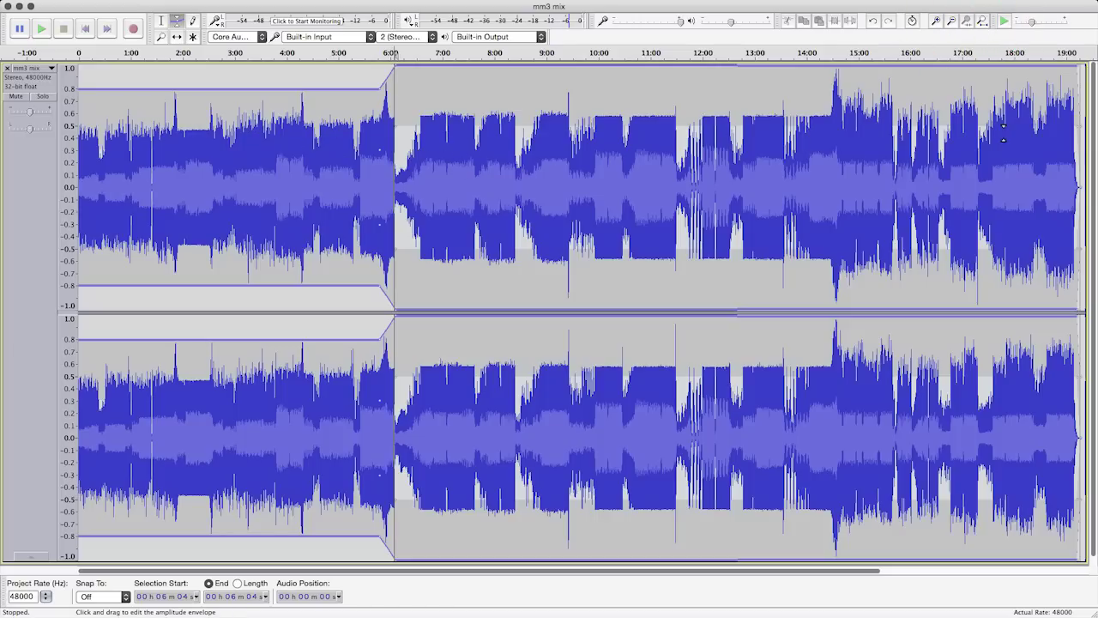
Step: Play the peak around 14:30 and ramp the envelope from full level at about 14:29 to about 0.9 from 14:41 until the fade-out
click(833, 56)
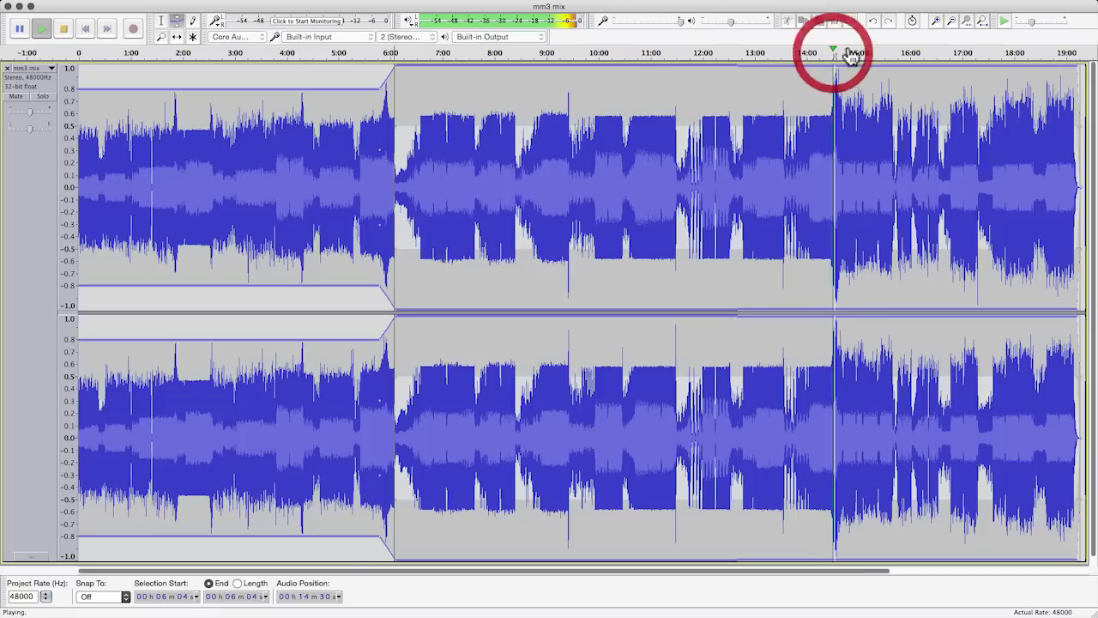
click(935, 22)
click(935, 21)
click(935, 22)
click(935, 21)
click(935, 22)
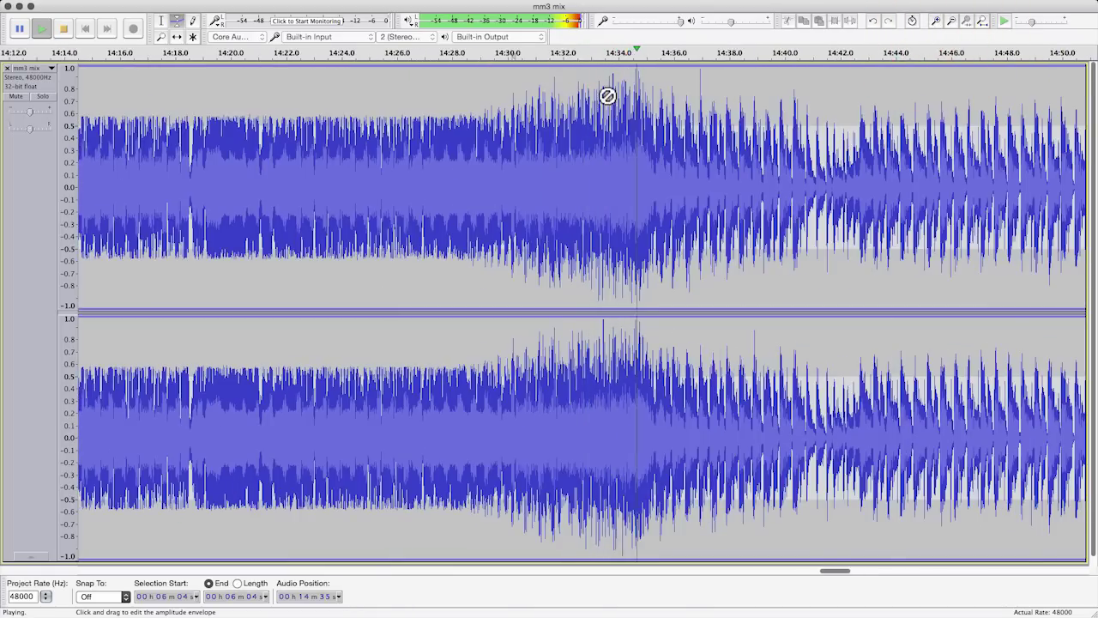
click(603, 58)
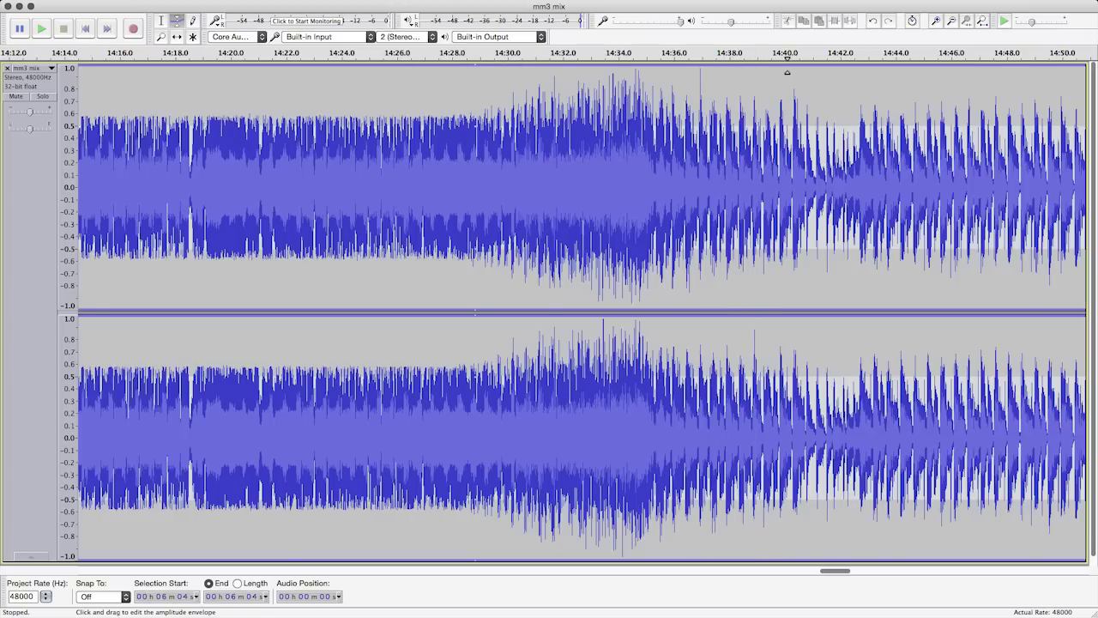
drag(787, 69, 803, 77)
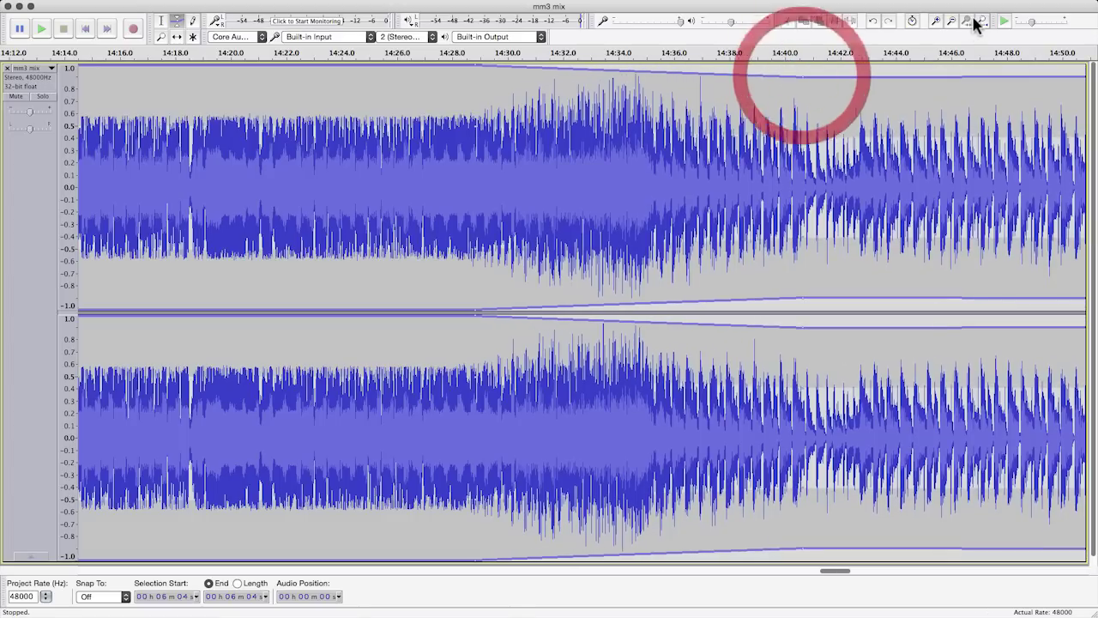
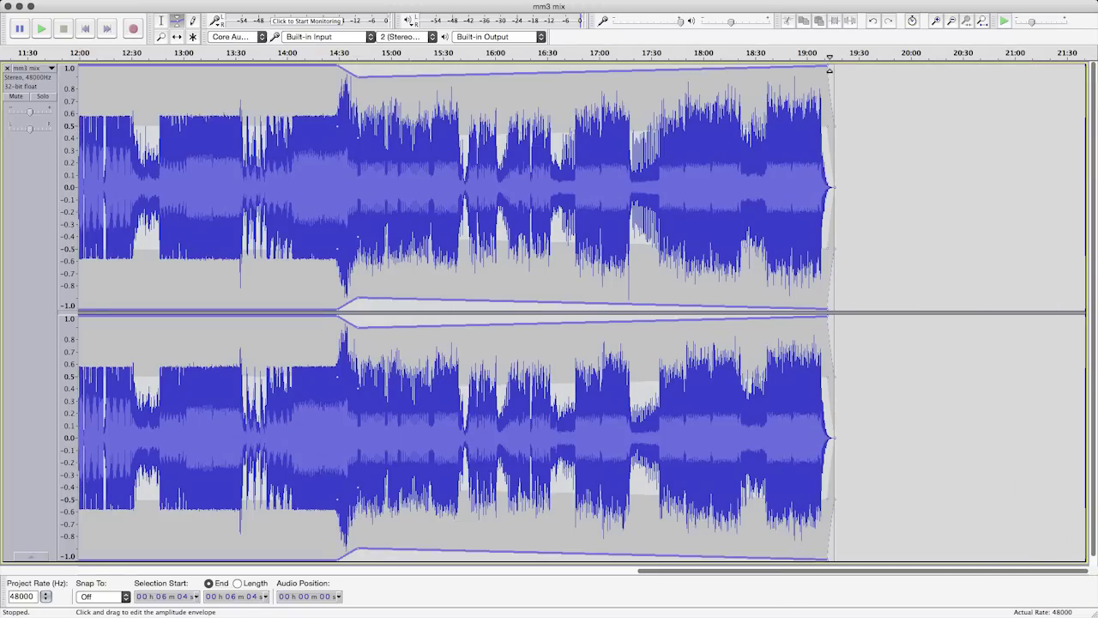
drag(827, 69, 827, 76)
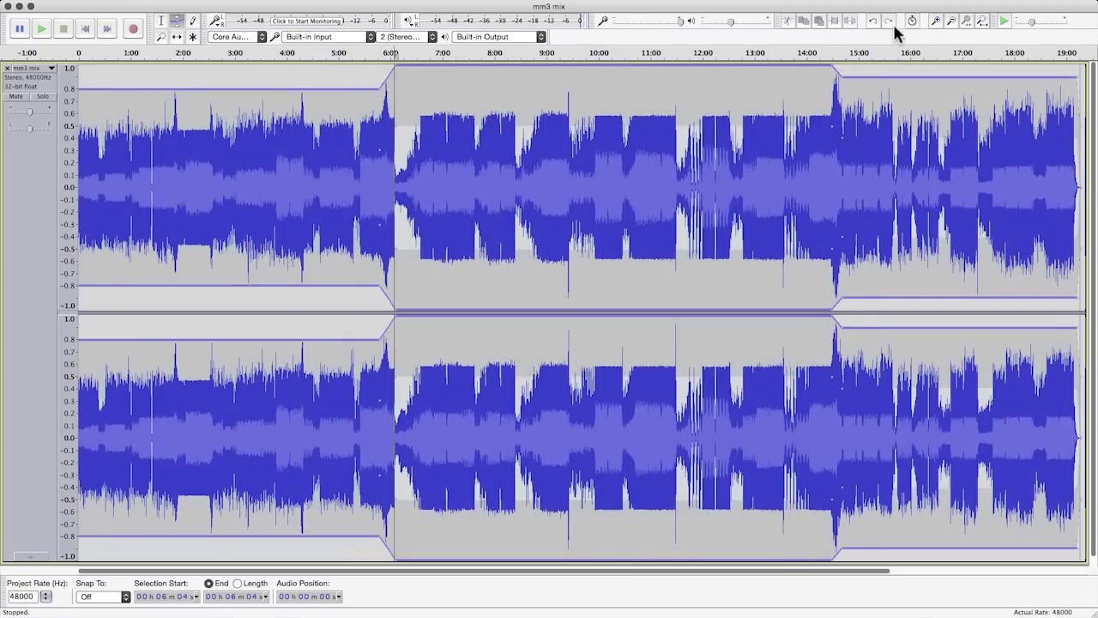
Step: Lower the envelope points at about 14:41 and 19:11 to about 0.87, playing the transition from about 14:19 to check it
click(934, 21)
click(935, 21)
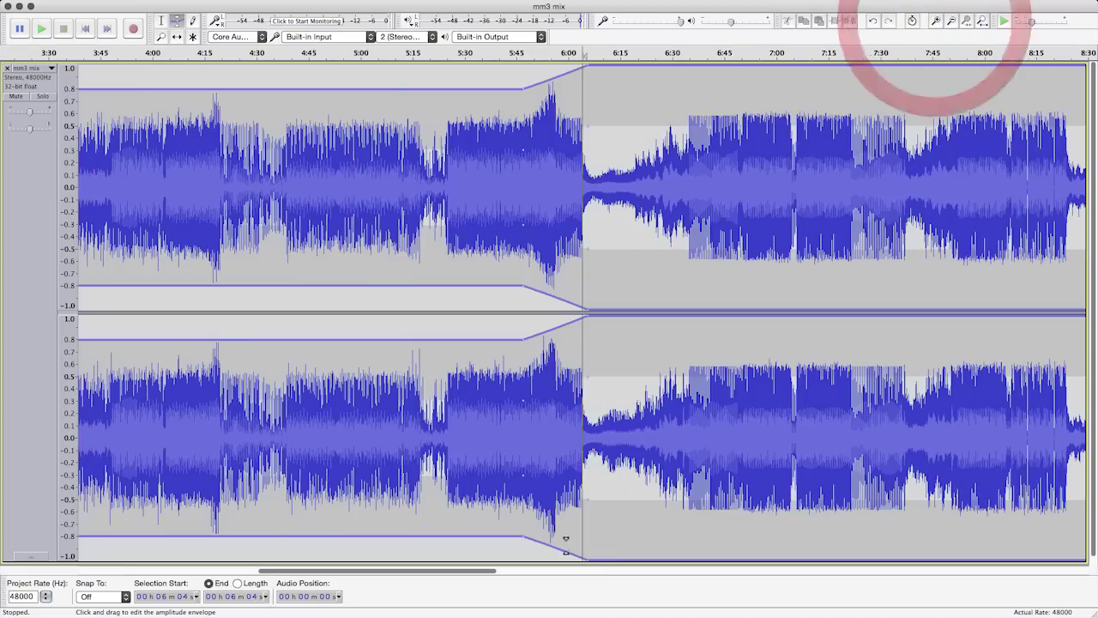
drag(444, 570, 907, 570)
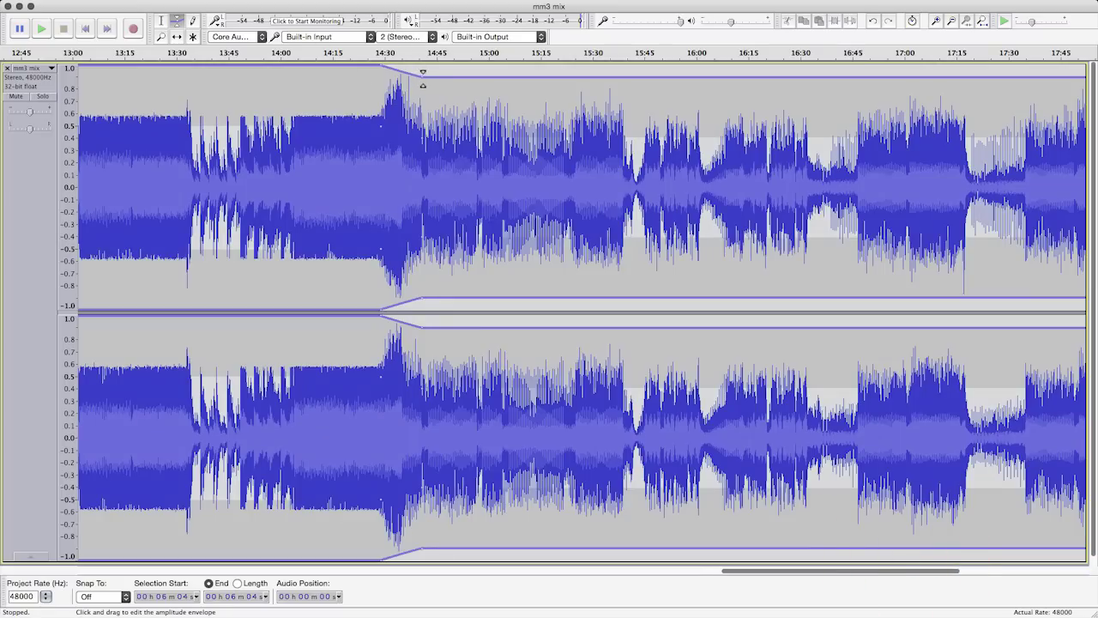
drag(421, 77, 422, 80)
click(345, 53)
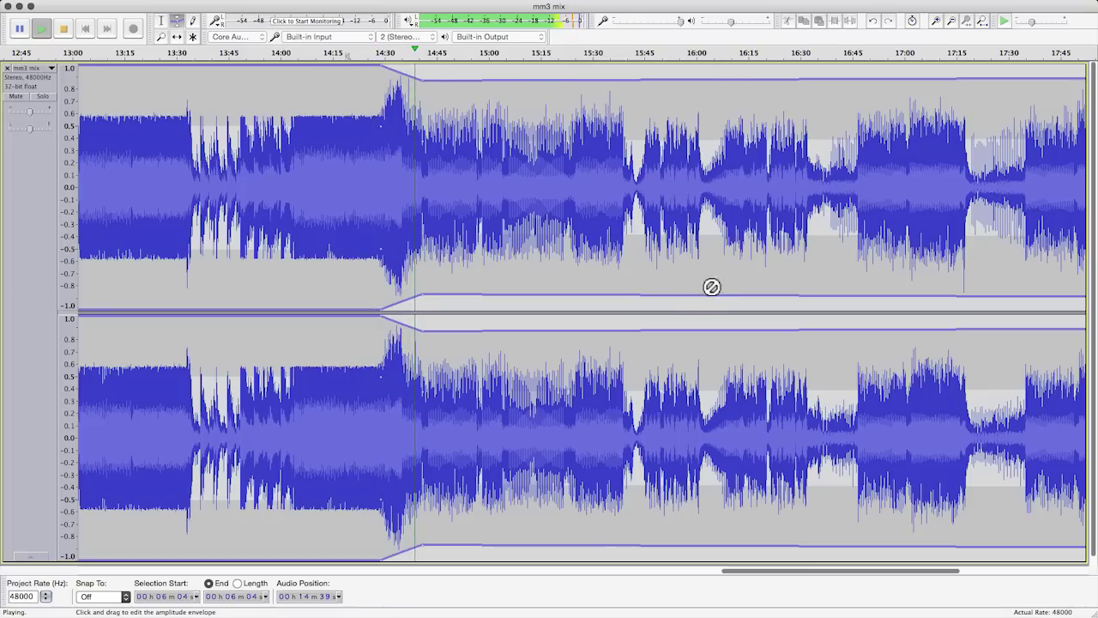
drag(826, 573, 909, 575)
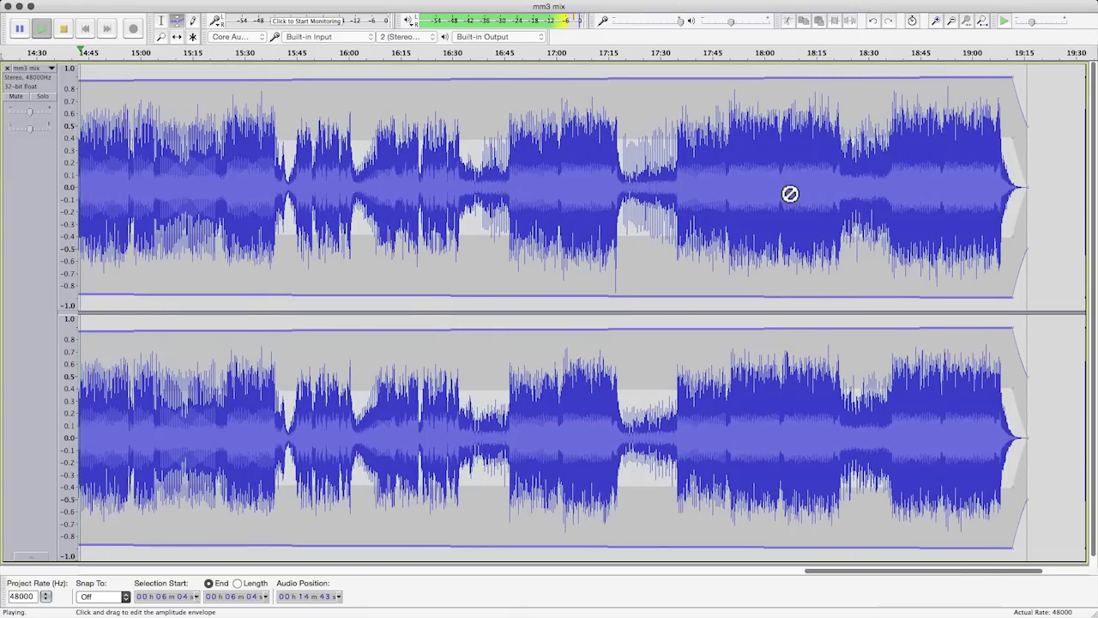
key(space)
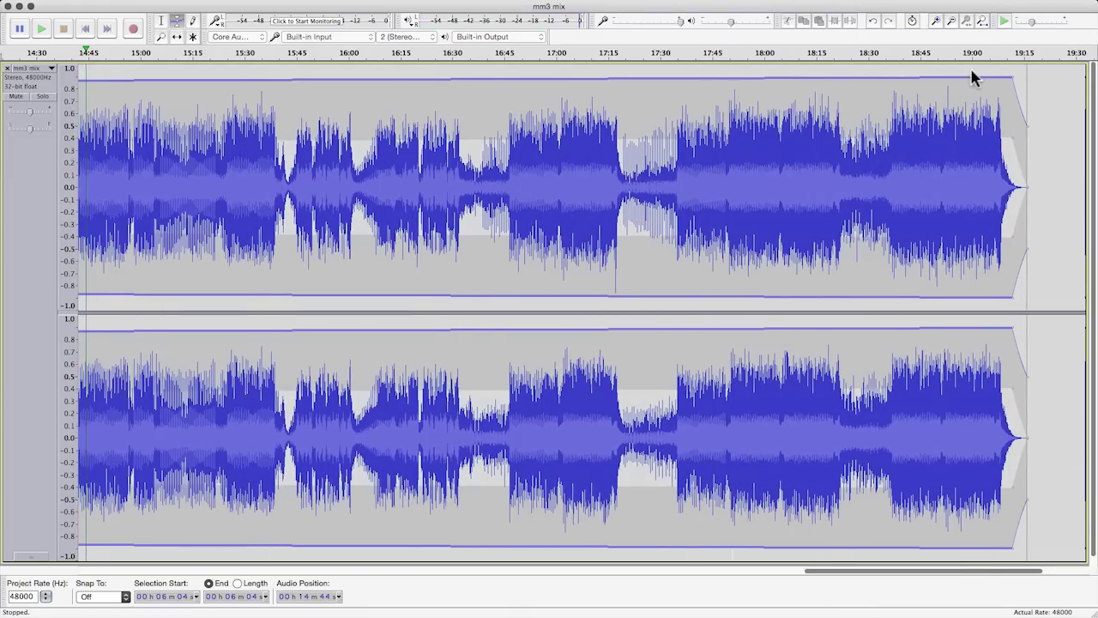
drag(1012, 77, 1013, 81)
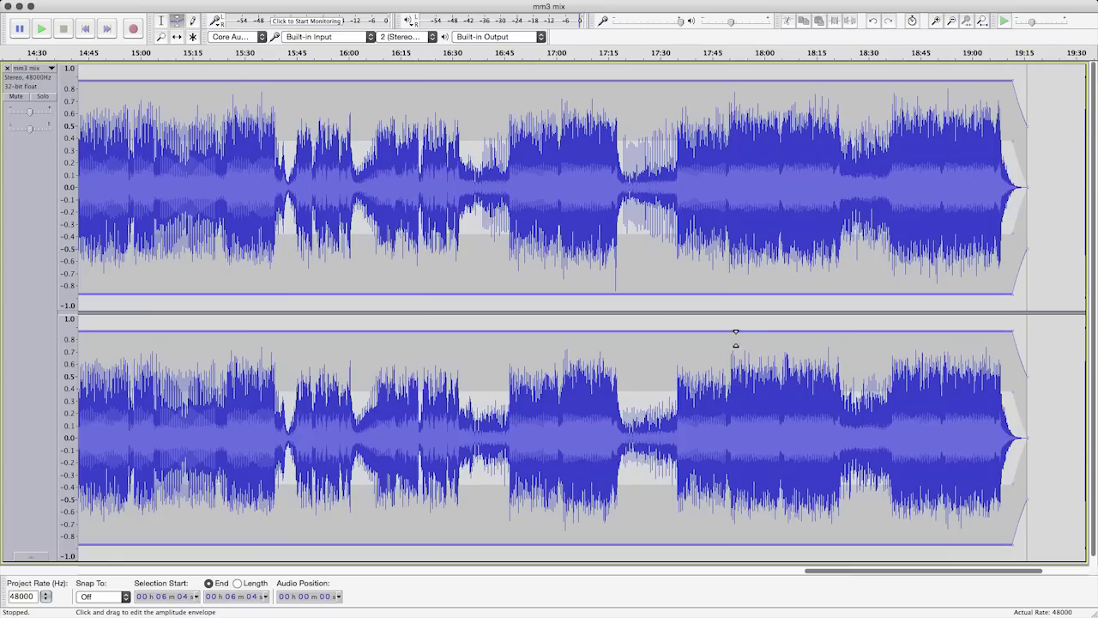
Step: Lower the last section's envelope to about 0.82 until the fade-out, and play spots between about 16:49 and 18:44 to check its loudness
click(981, 20)
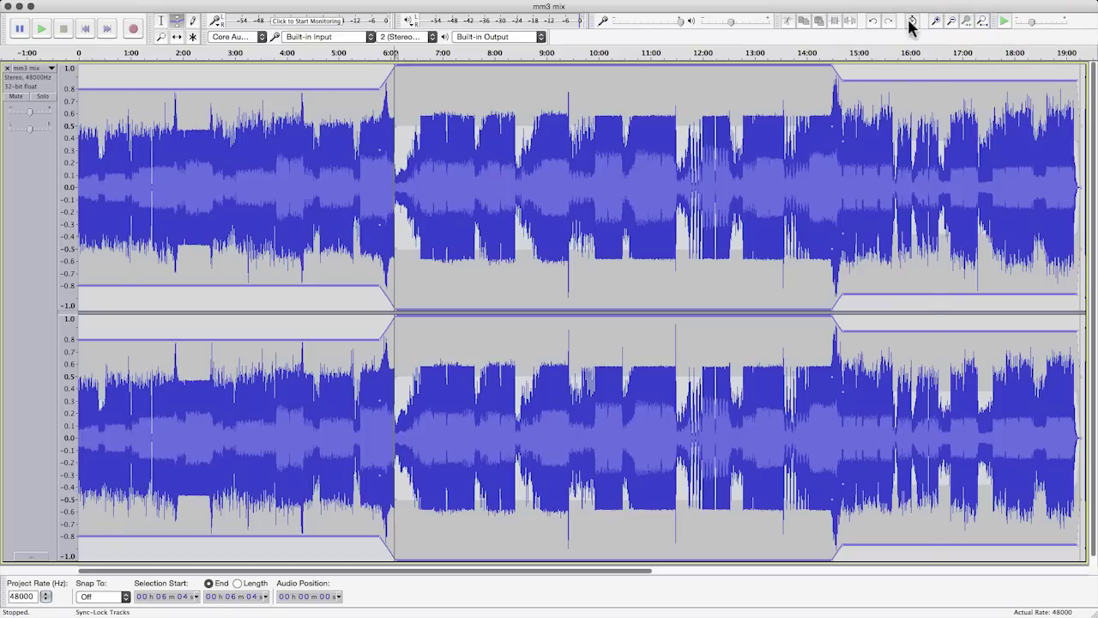
click(937, 21)
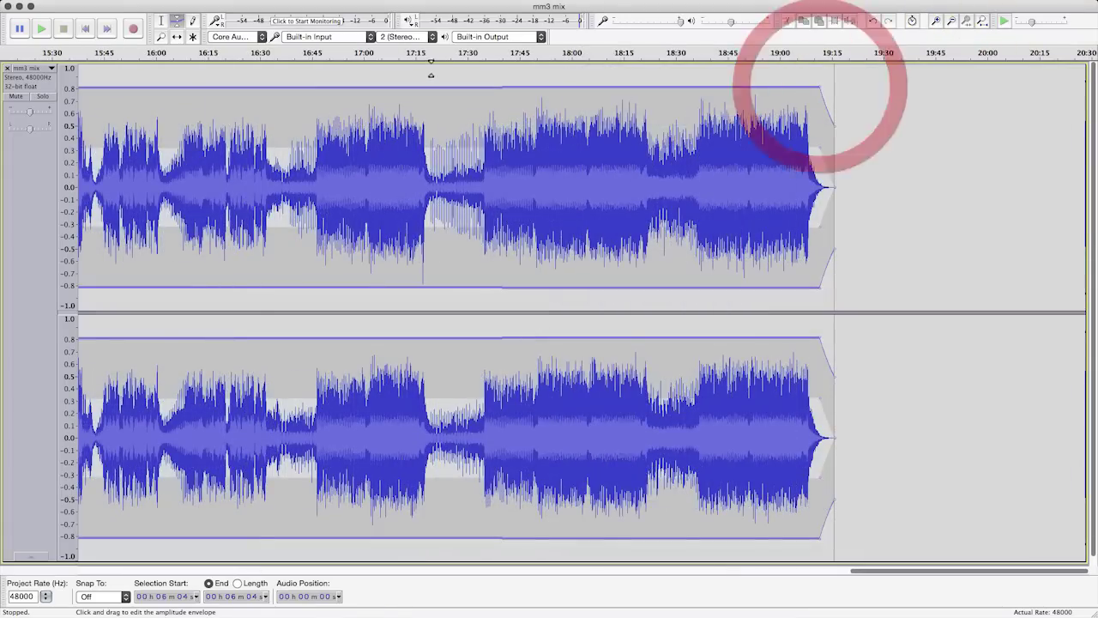
click(431, 55)
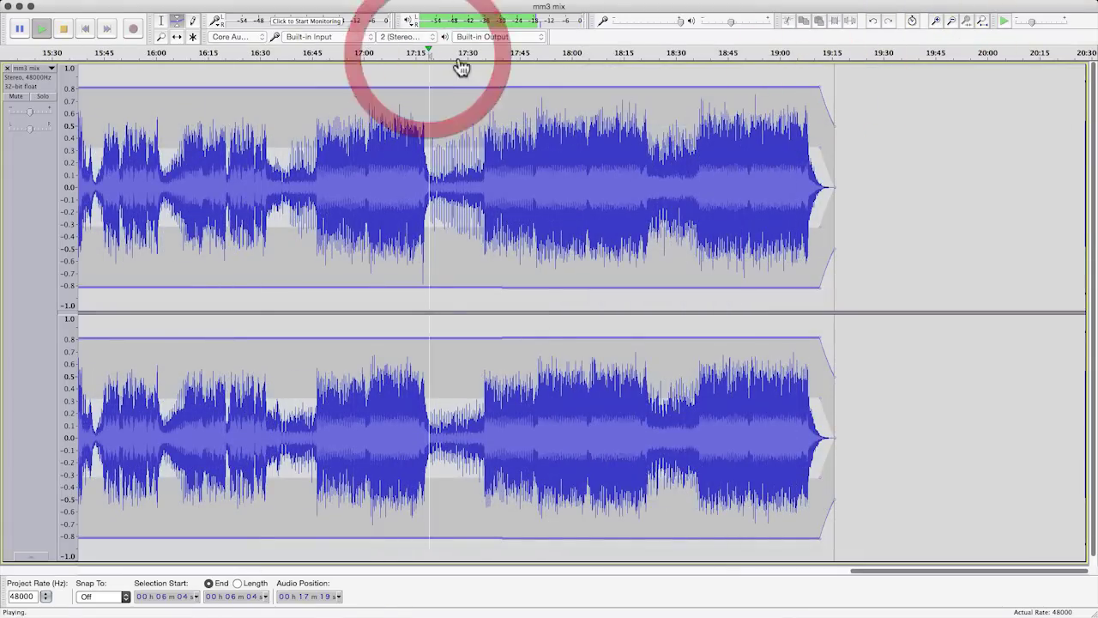
click(551, 55)
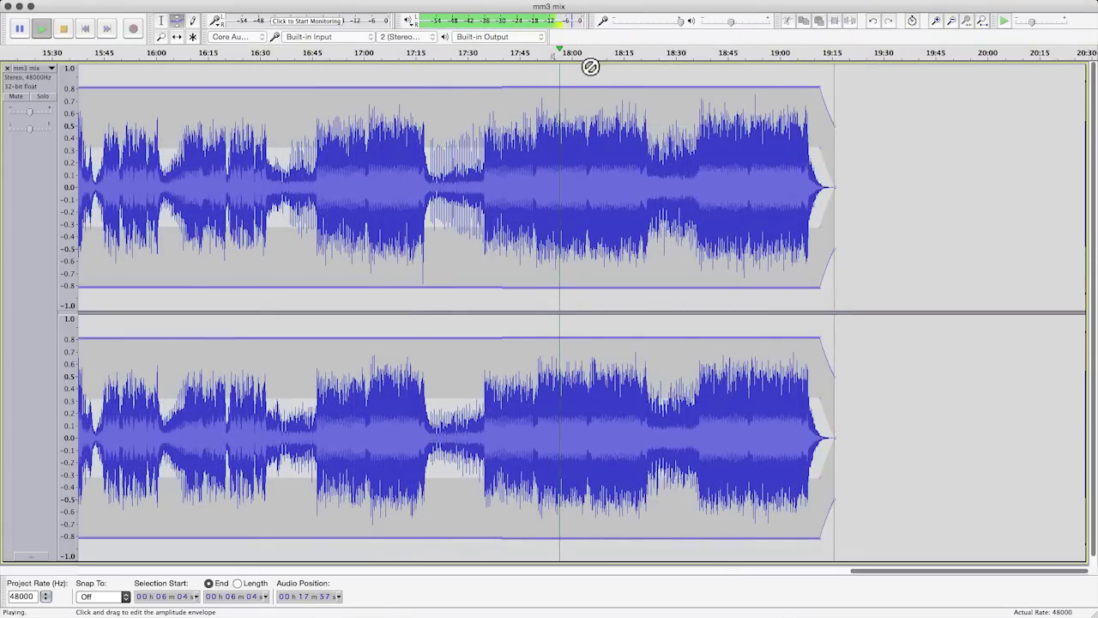
click(726, 60)
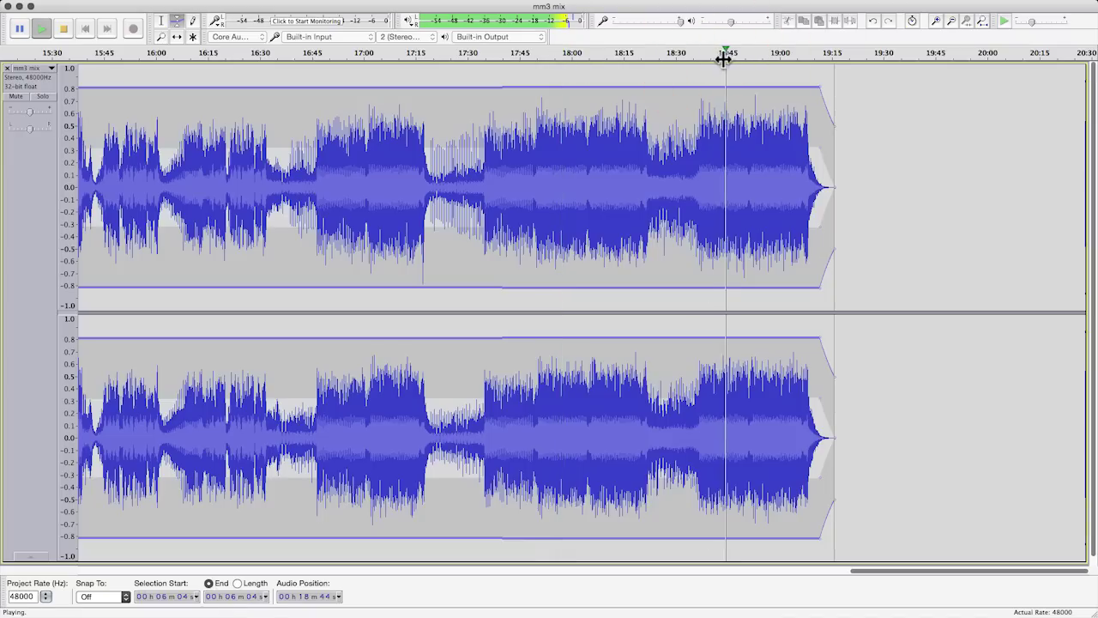
click(328, 55)
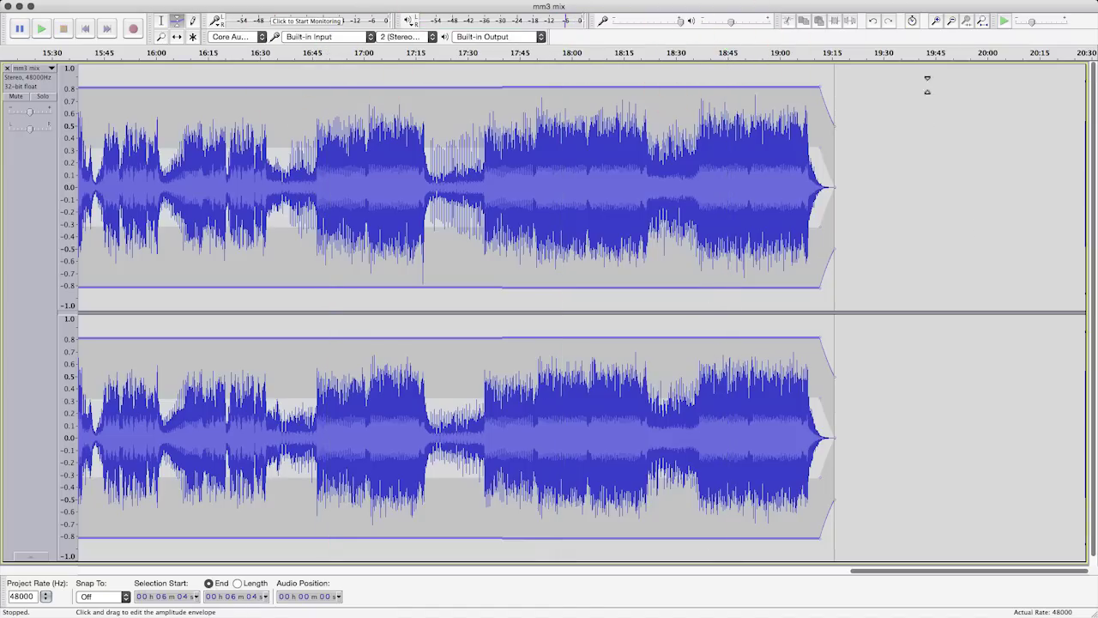
click(983, 21)
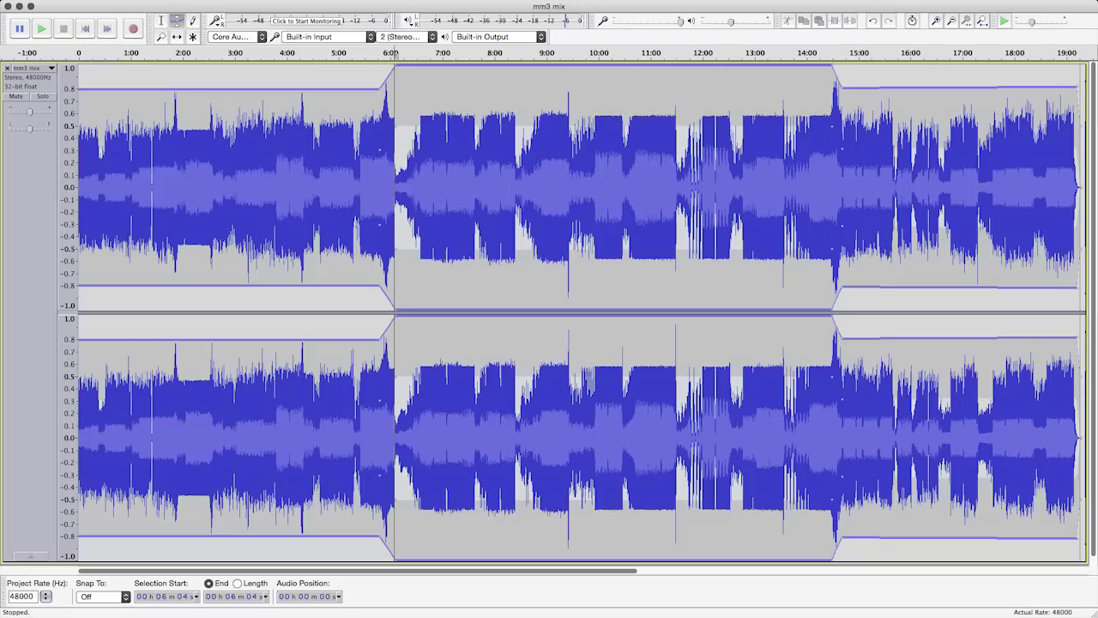
Step: Export the balanced mix to the Desktop as a signed 16-bit AIFF file named "mm3 mix 4"
key(super+shift+e)
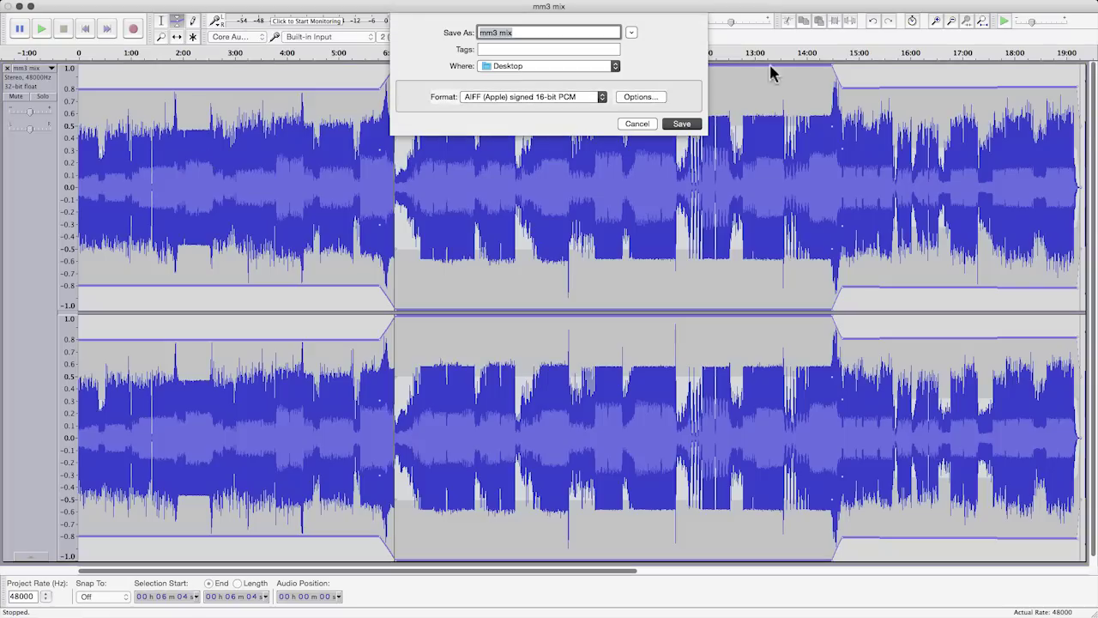
click(529, 33)
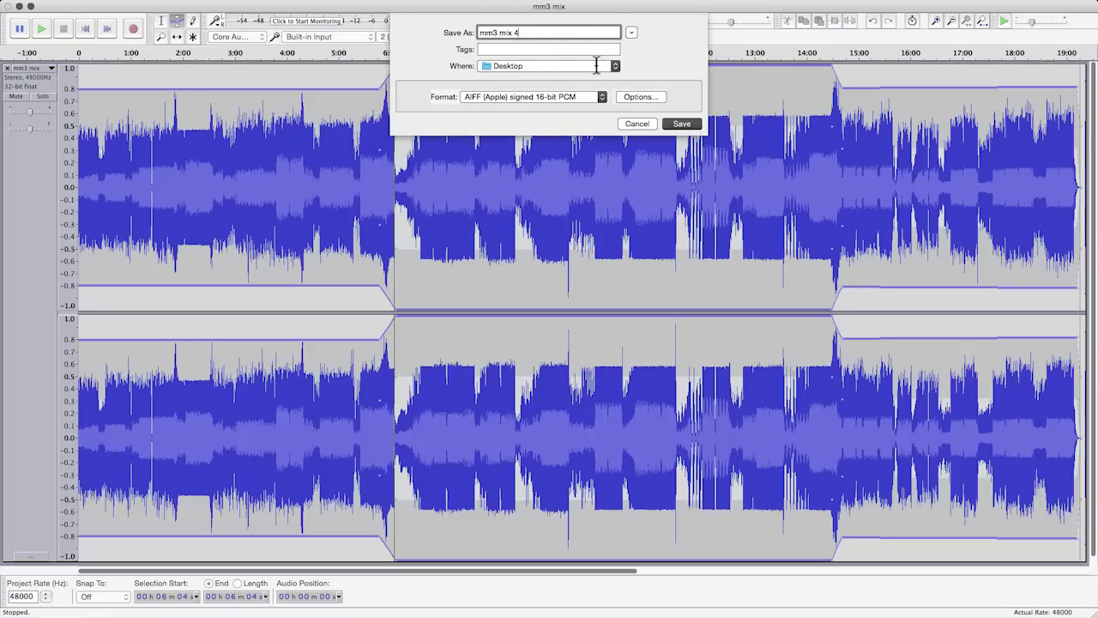
click(682, 125)
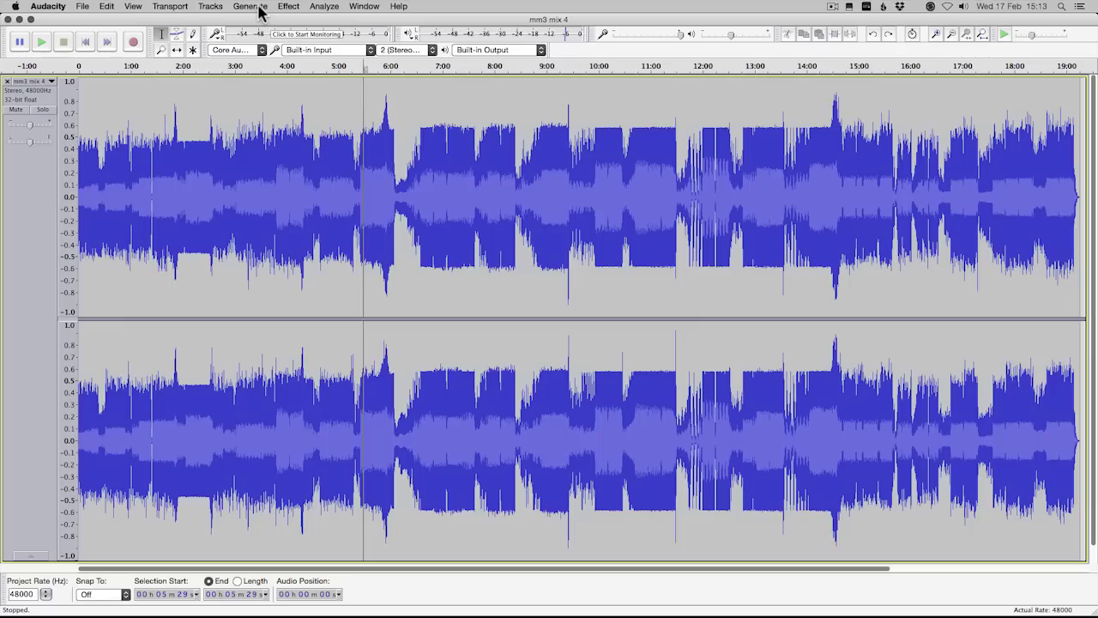
Step: Normalize the whole mm3 mix 4 track to a maximum amplitude of 0 dB with DC offset removal
click(326, 7)
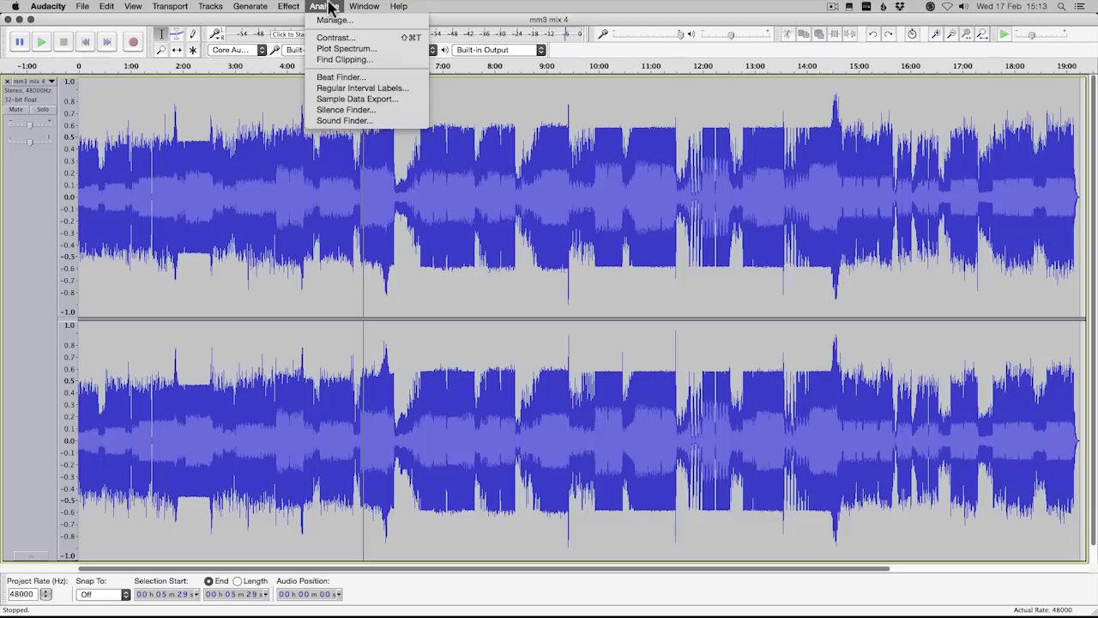
mouse_move(292, 10)
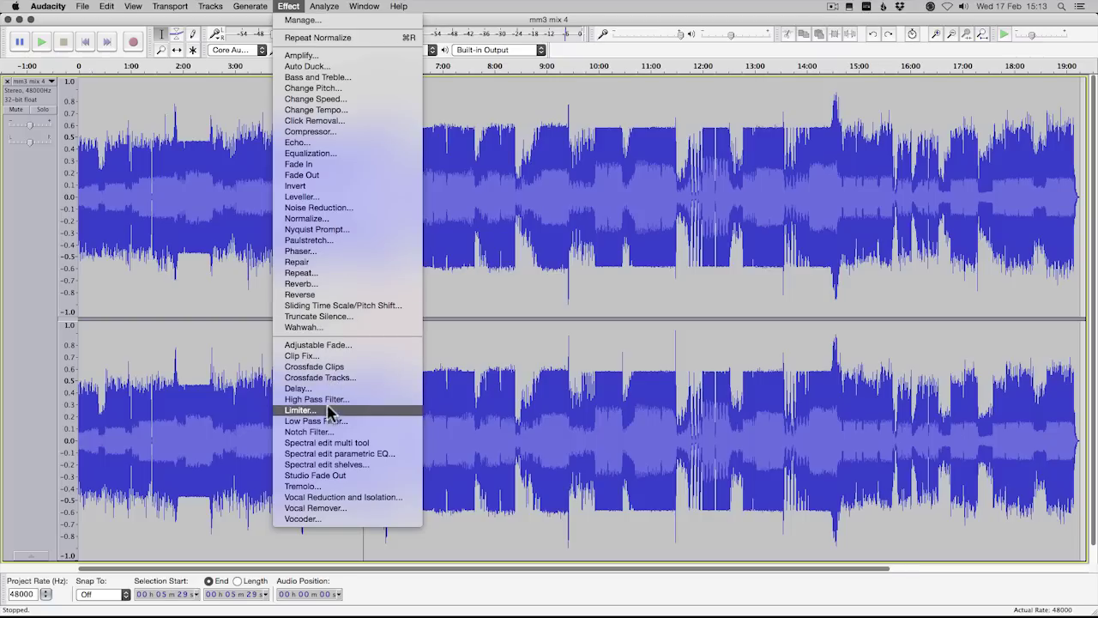
click(326, 218)
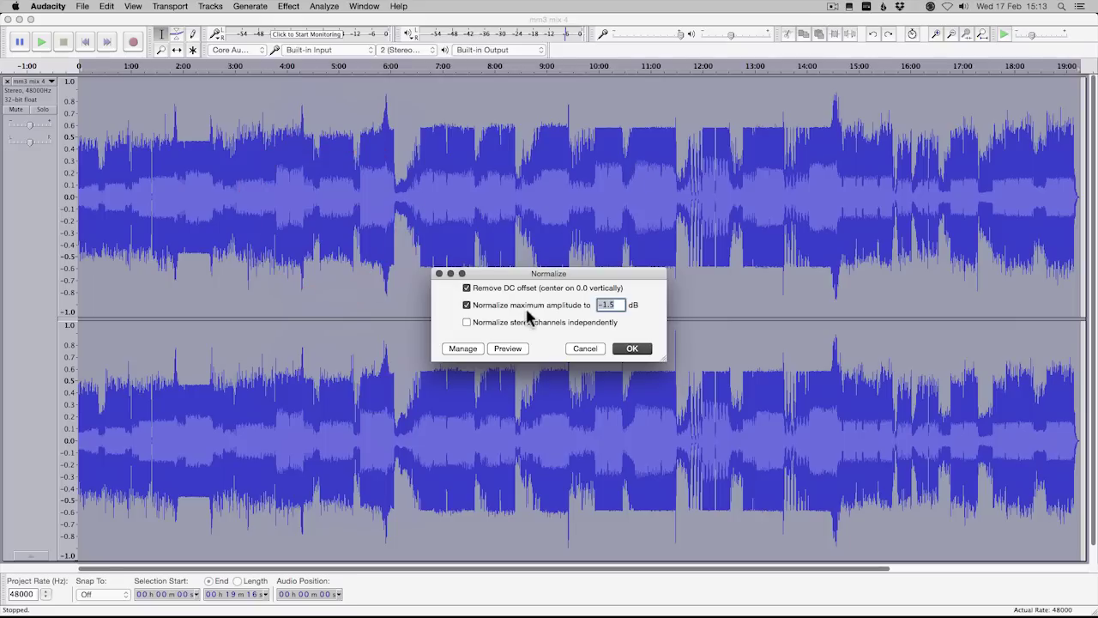
click(609, 303)
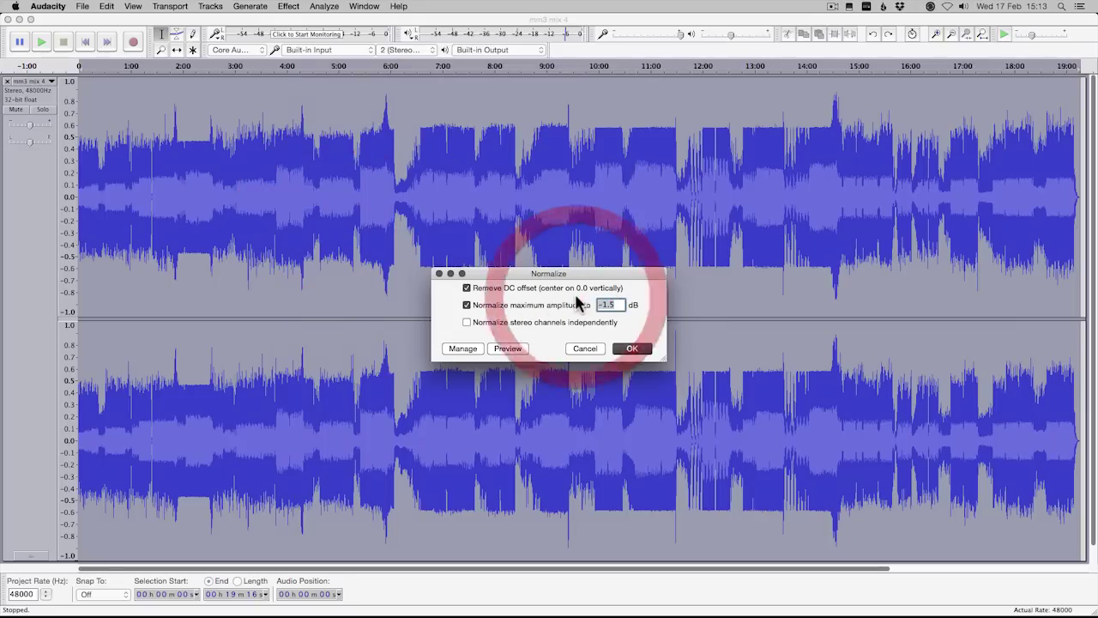
text(0)
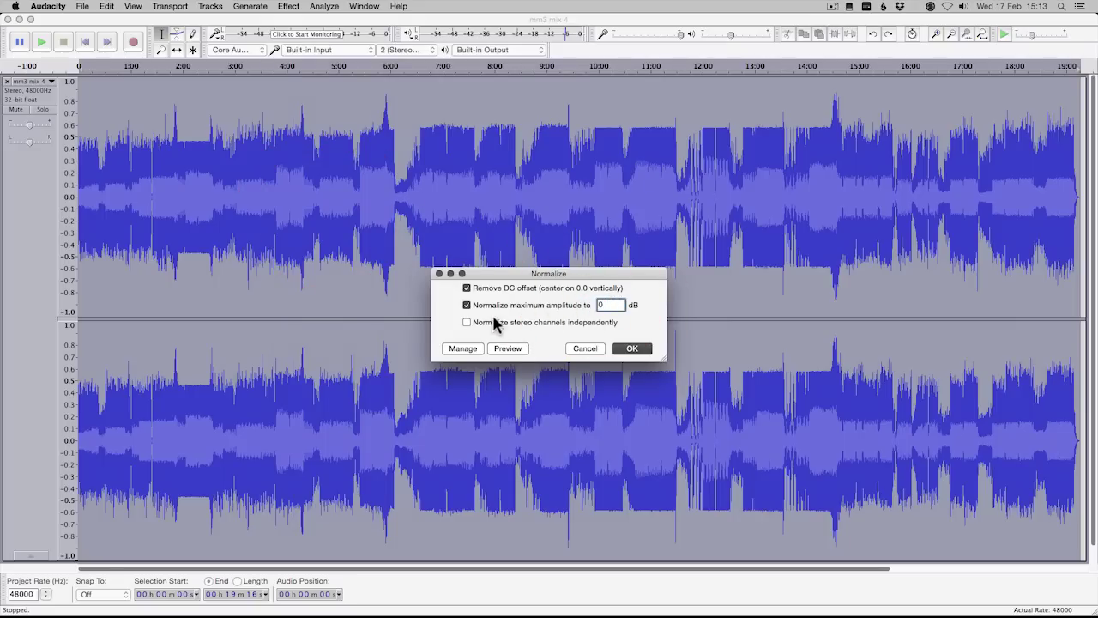
click(627, 349)
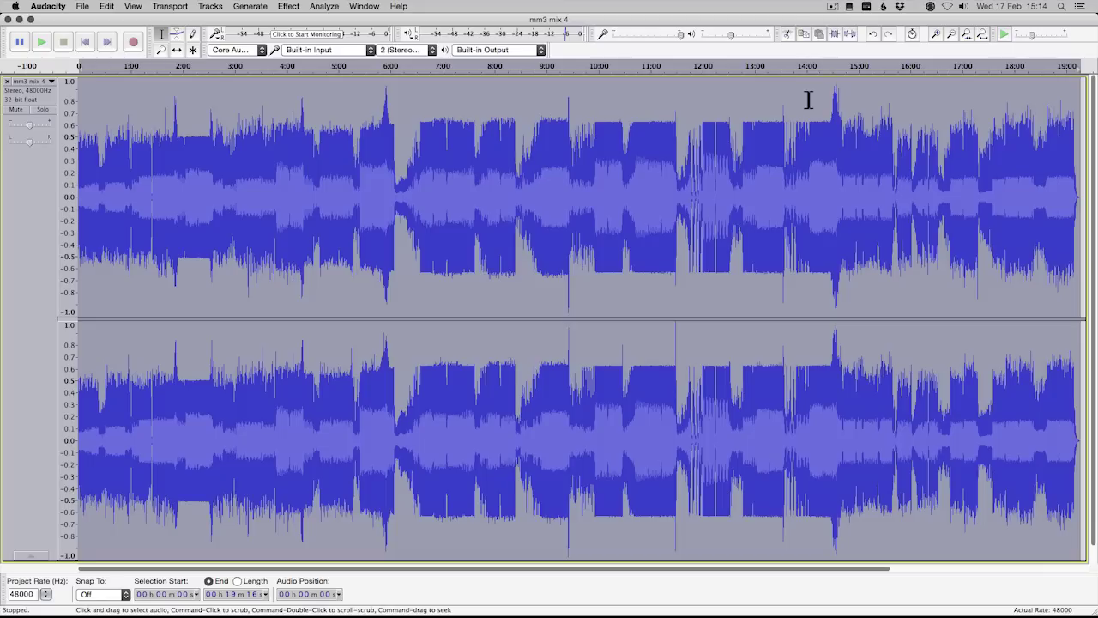
Step: Apply a Hard Limit limiter to the whole mix at -1.50 dB with 10 ms hold and no make-up gain
click(290, 6)
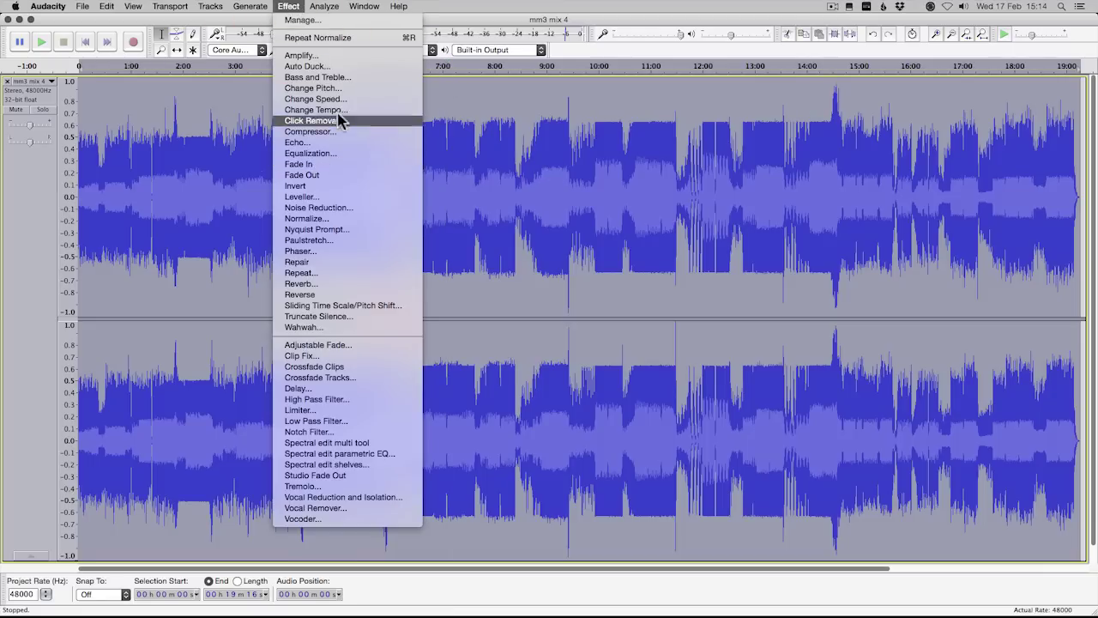
click(318, 410)
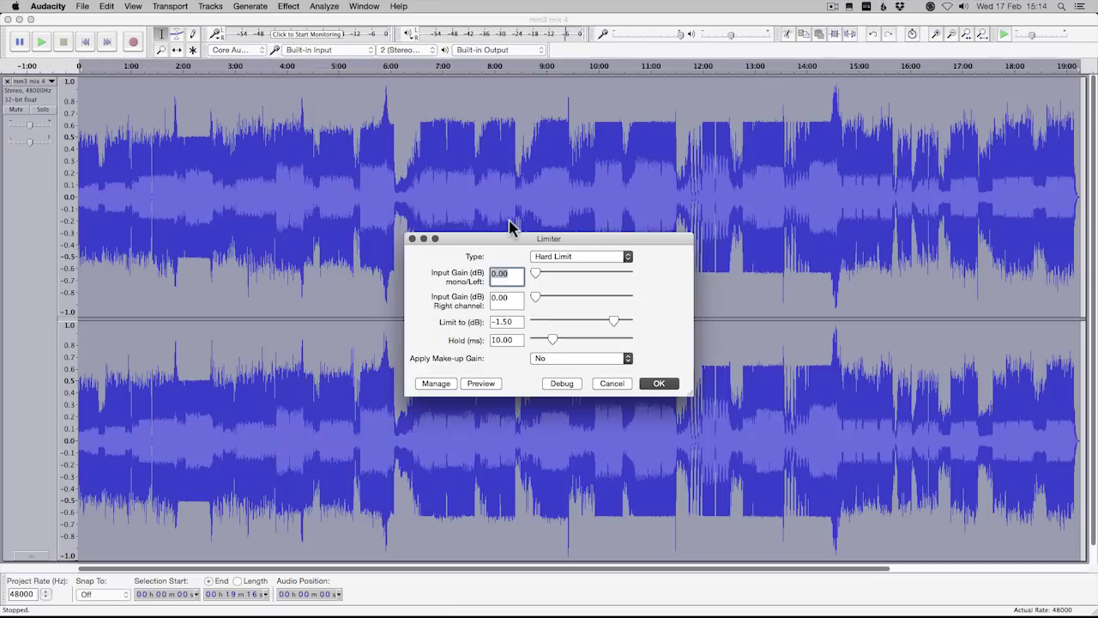
click(608, 257)
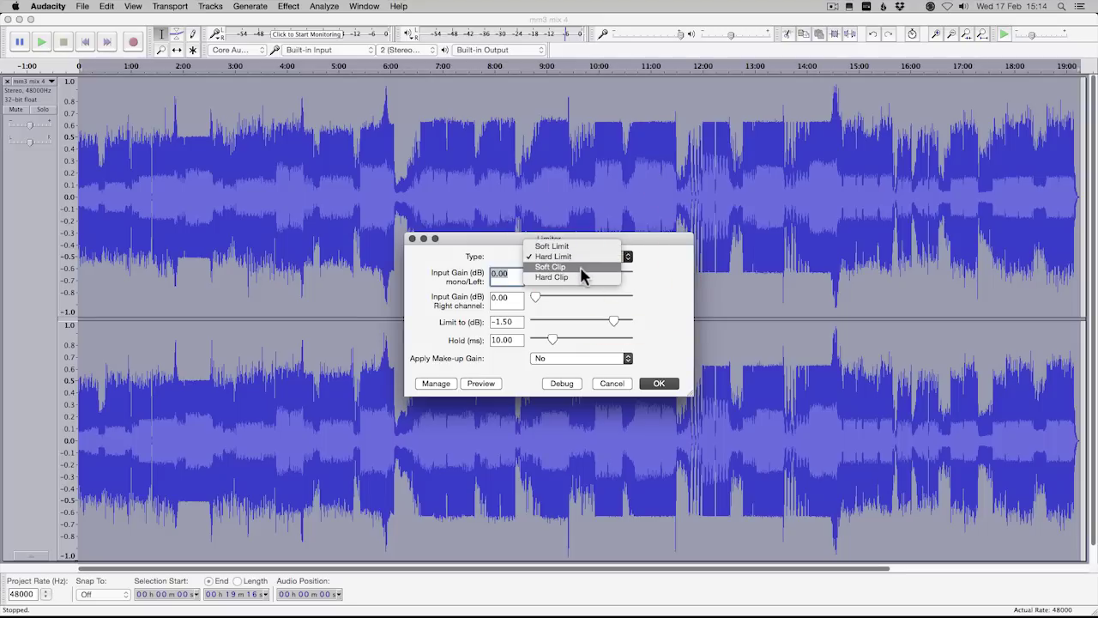
click(589, 257)
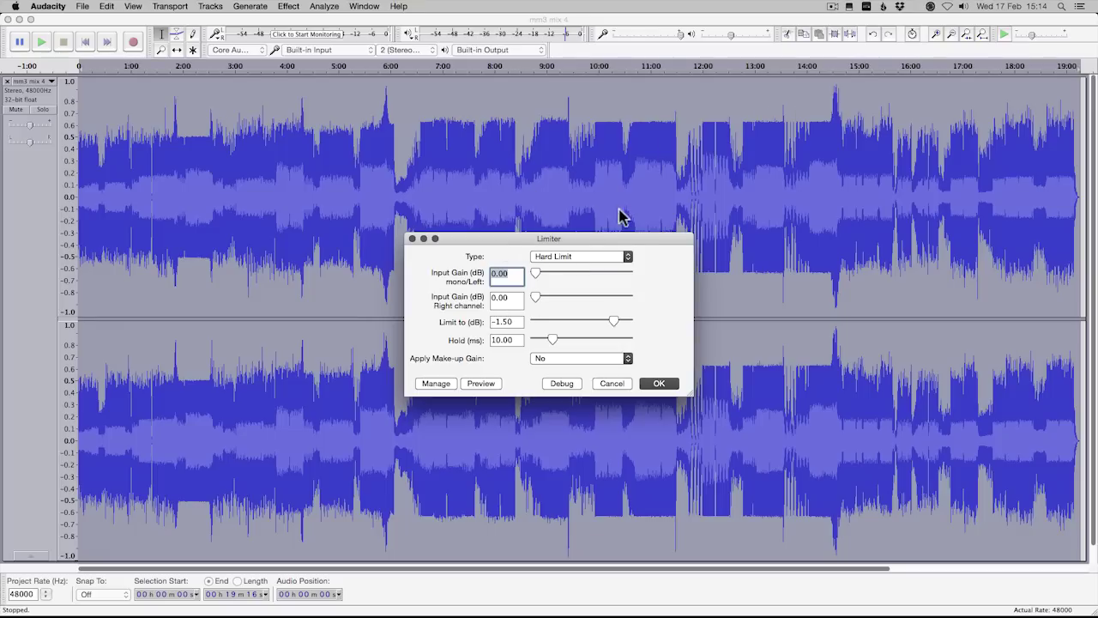
click(659, 384)
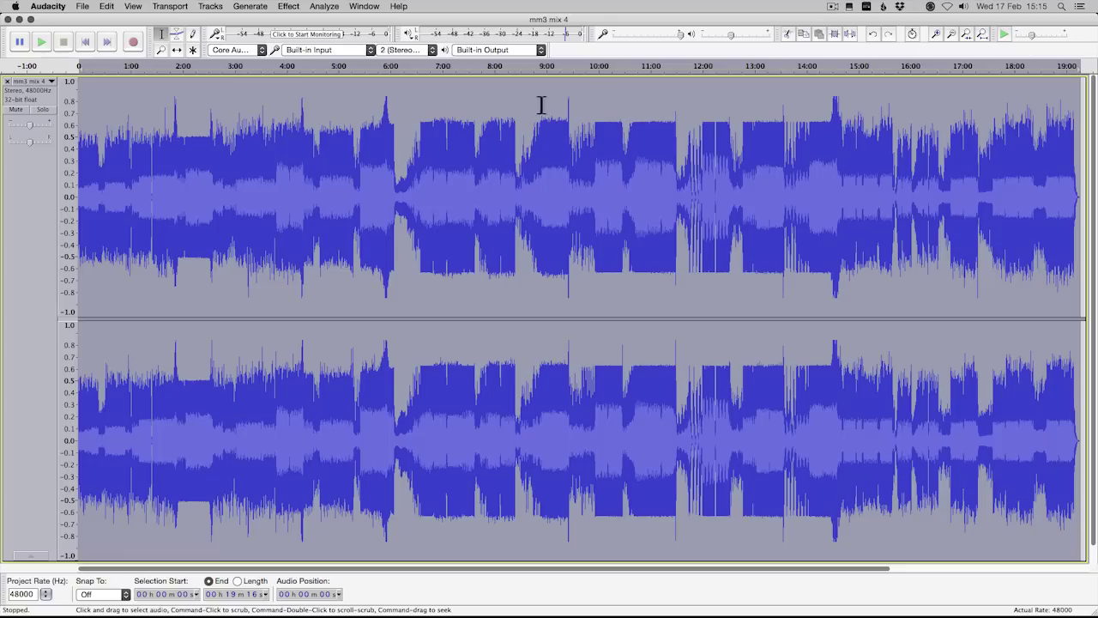
Step: Normalize the limited mix again to a maximum amplitude of 0 dB
click(225, 105)
click(437, 128)
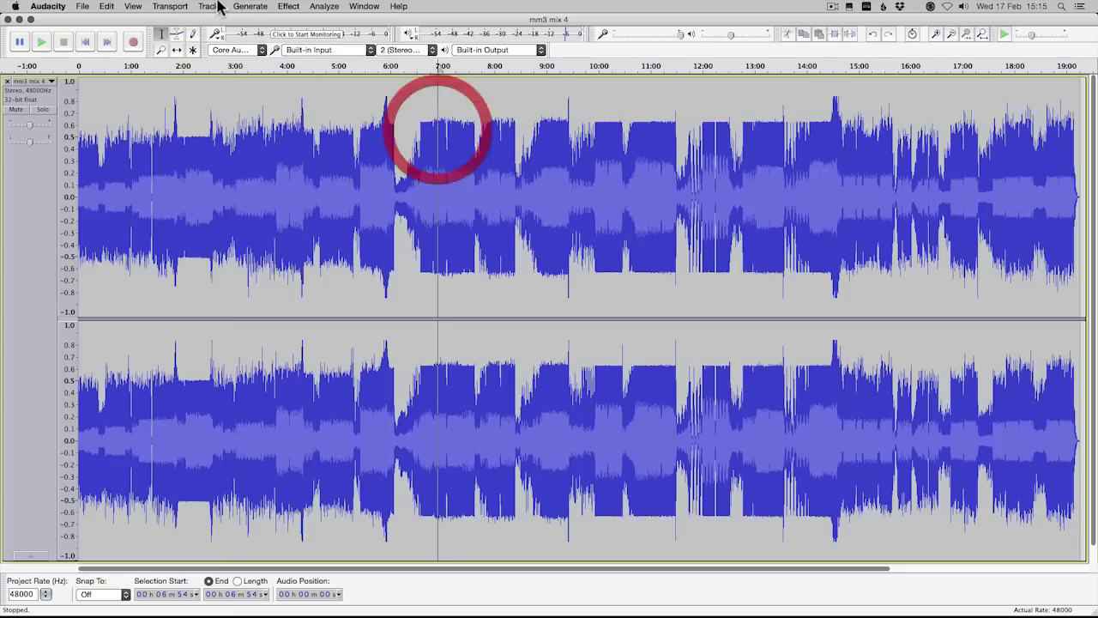
click(289, 7)
click(348, 220)
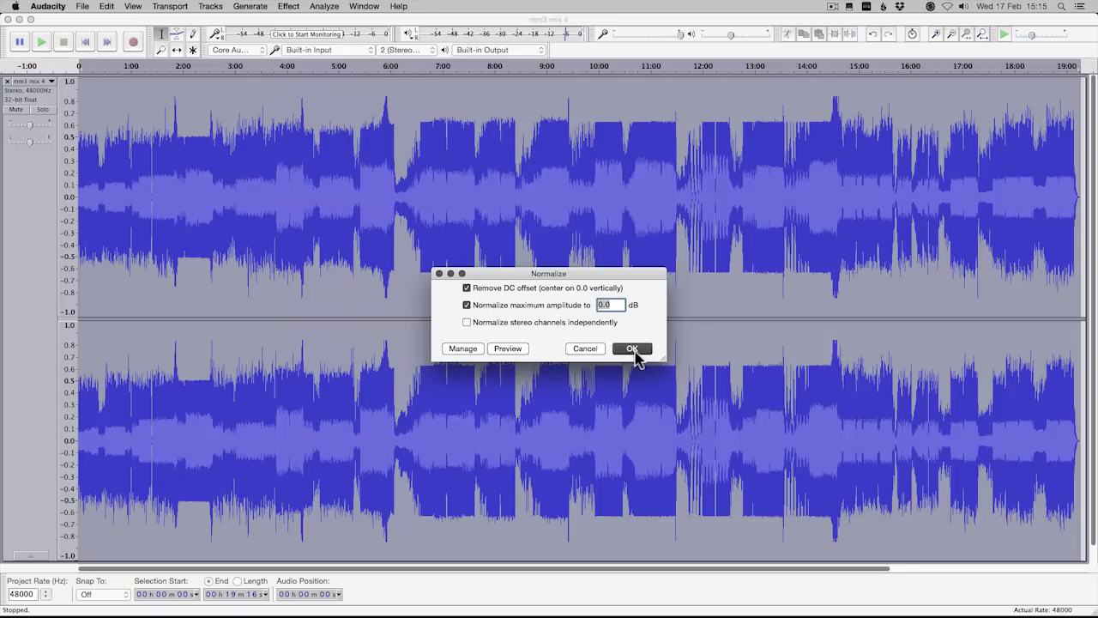
click(634, 349)
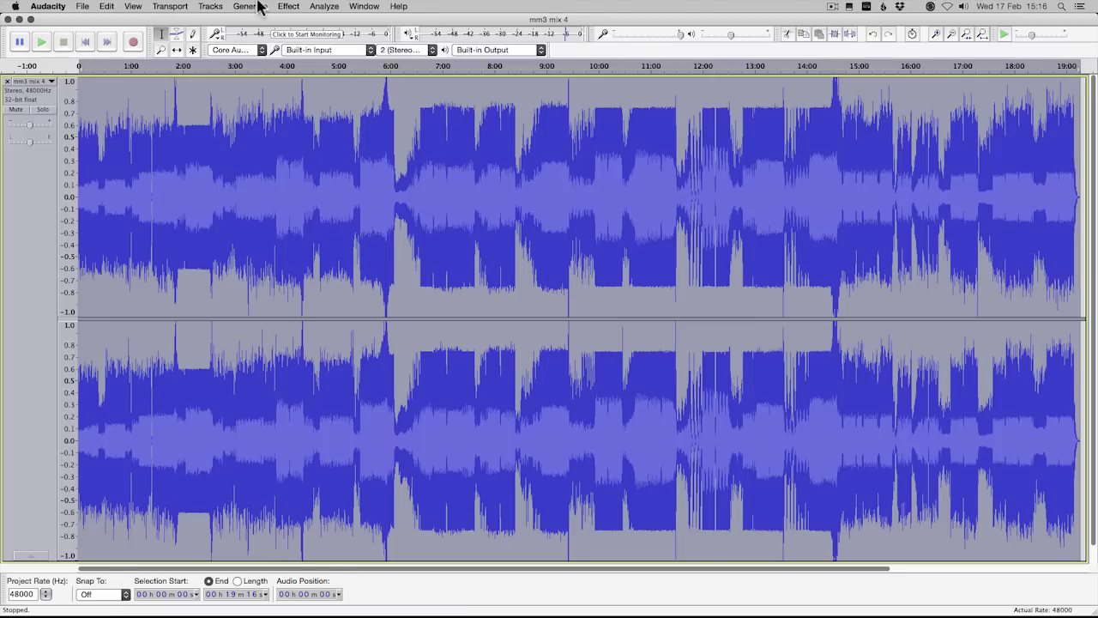
click(288, 6)
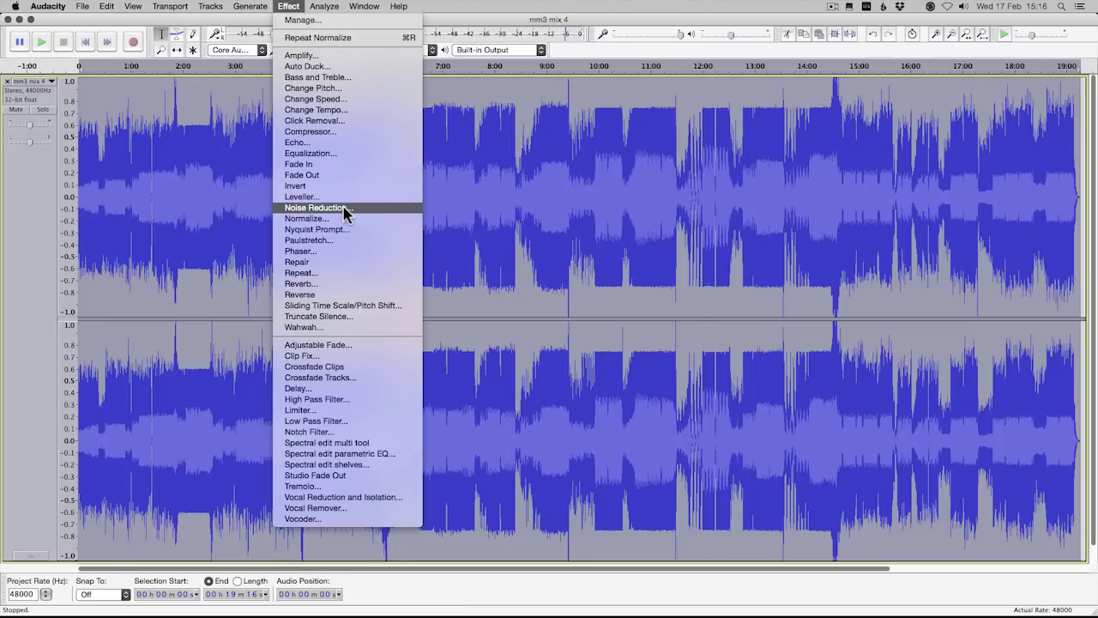
click(316, 411)
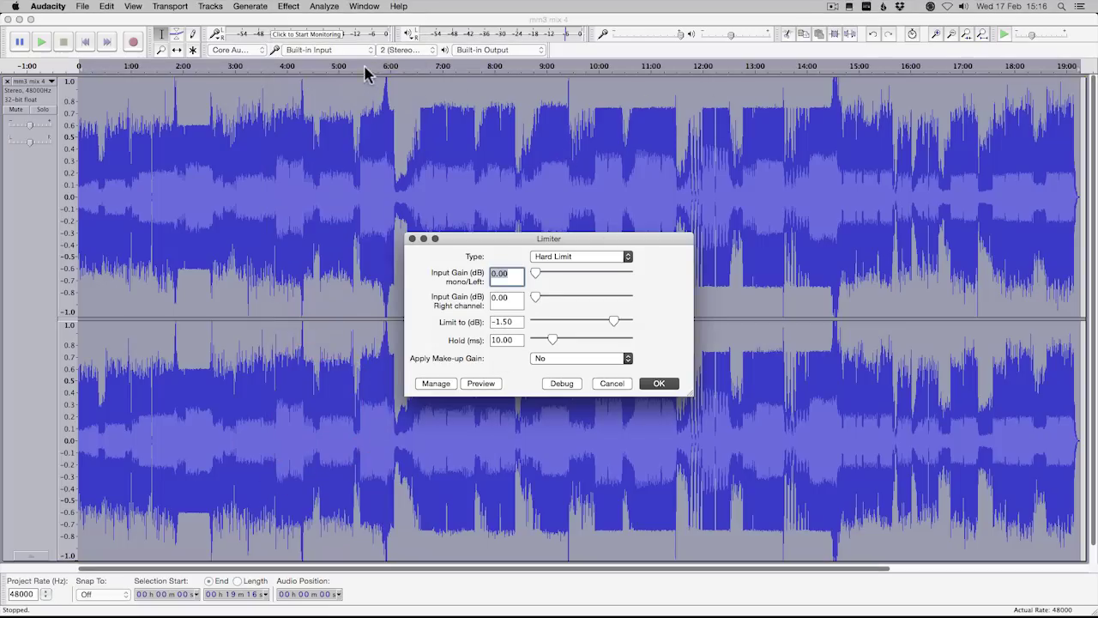
click(617, 384)
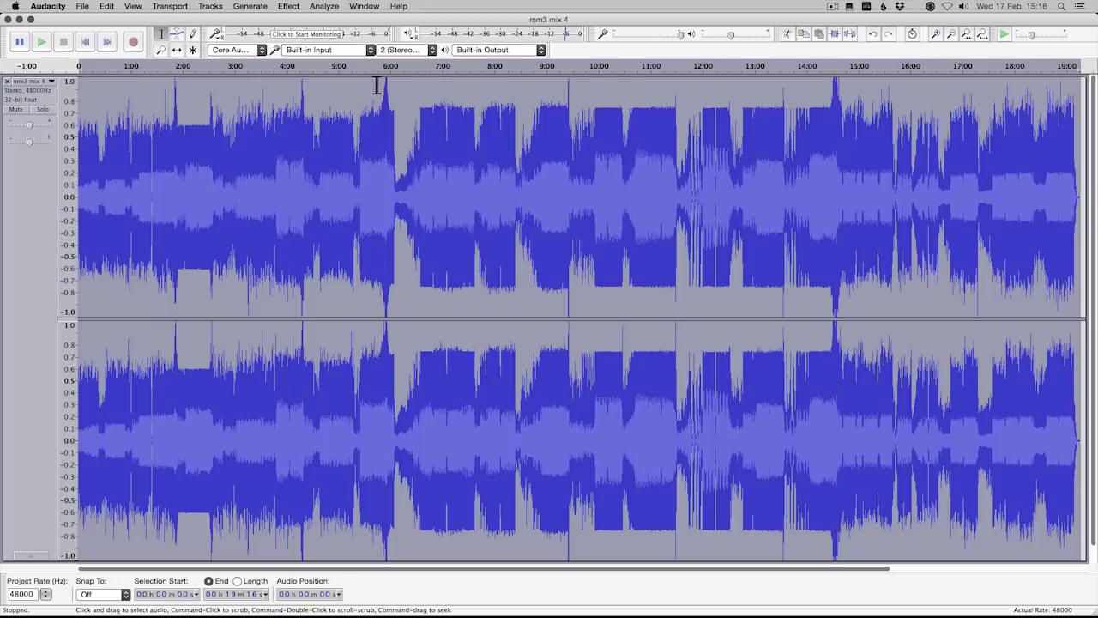
Step: Widen the playback level meter and play the mix around 5:46, 6:34, 7:00 and 15:23 to check its peak levels
click(378, 82)
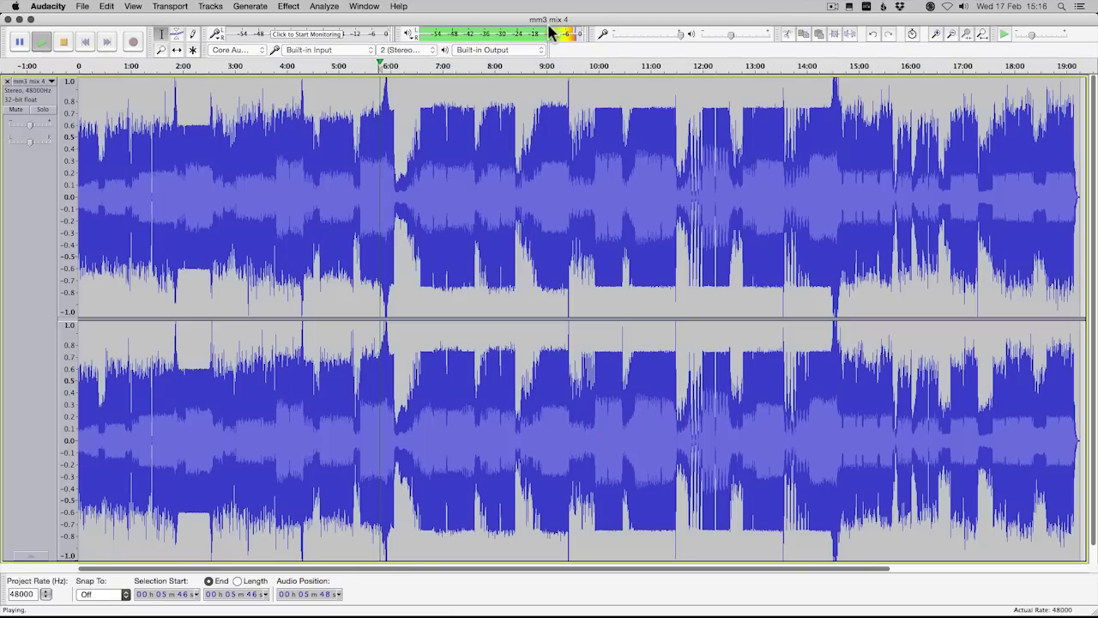
drag(586, 40, 738, 43)
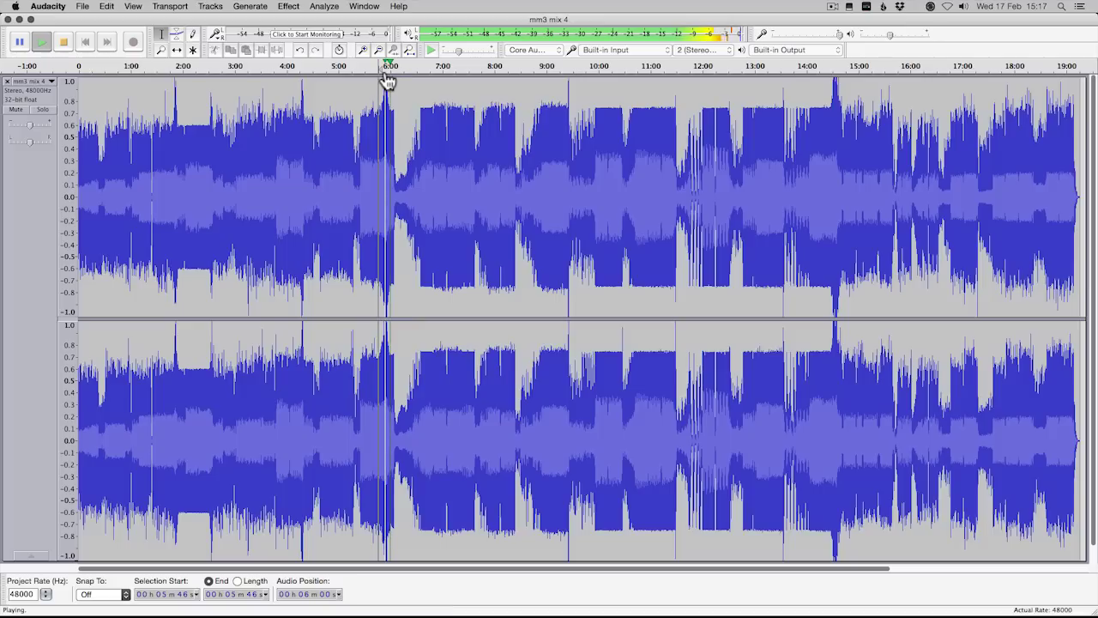
click(417, 64)
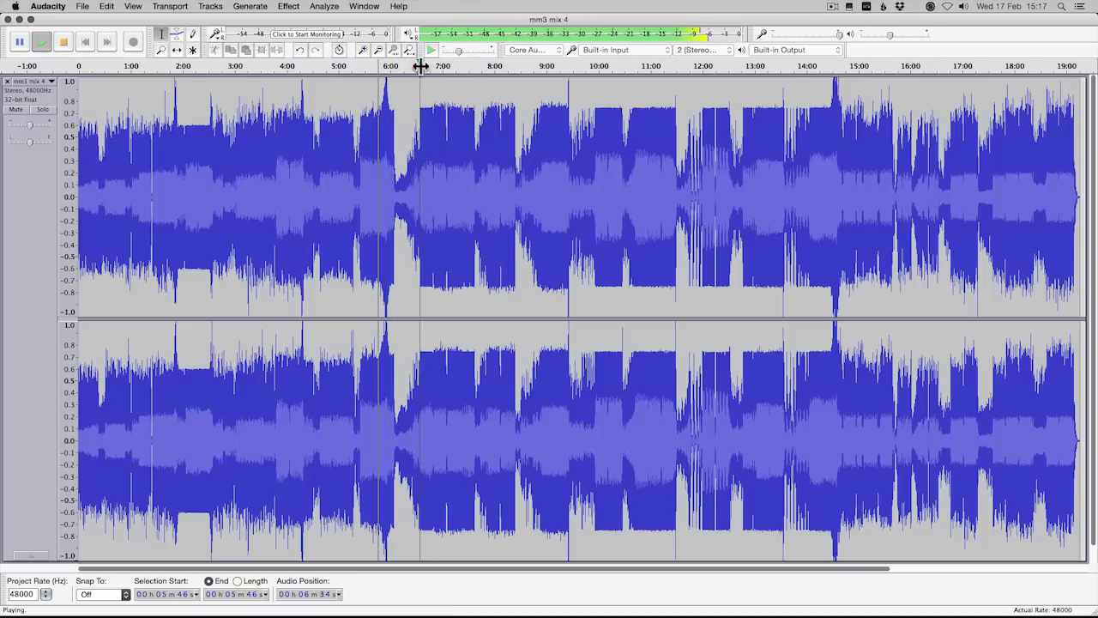
click(441, 66)
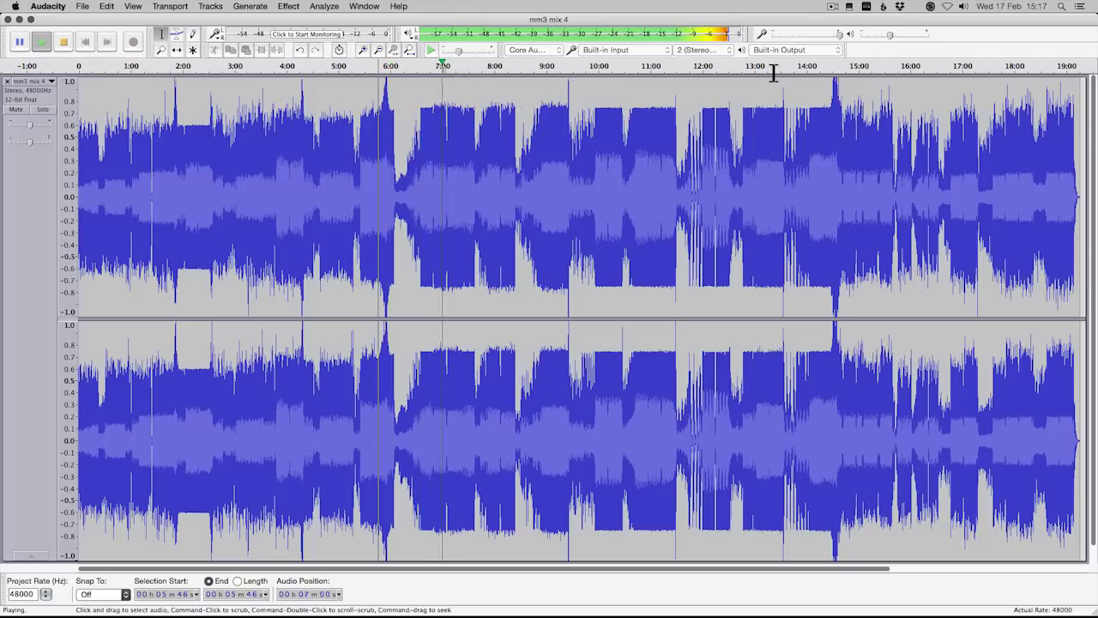
click(877, 66)
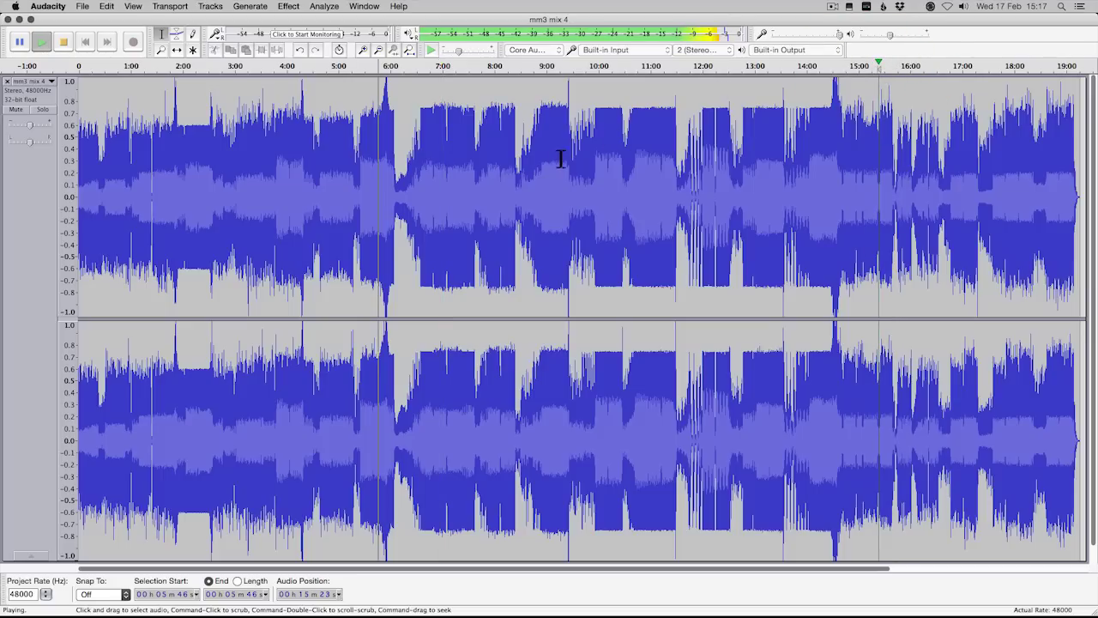
key(space)
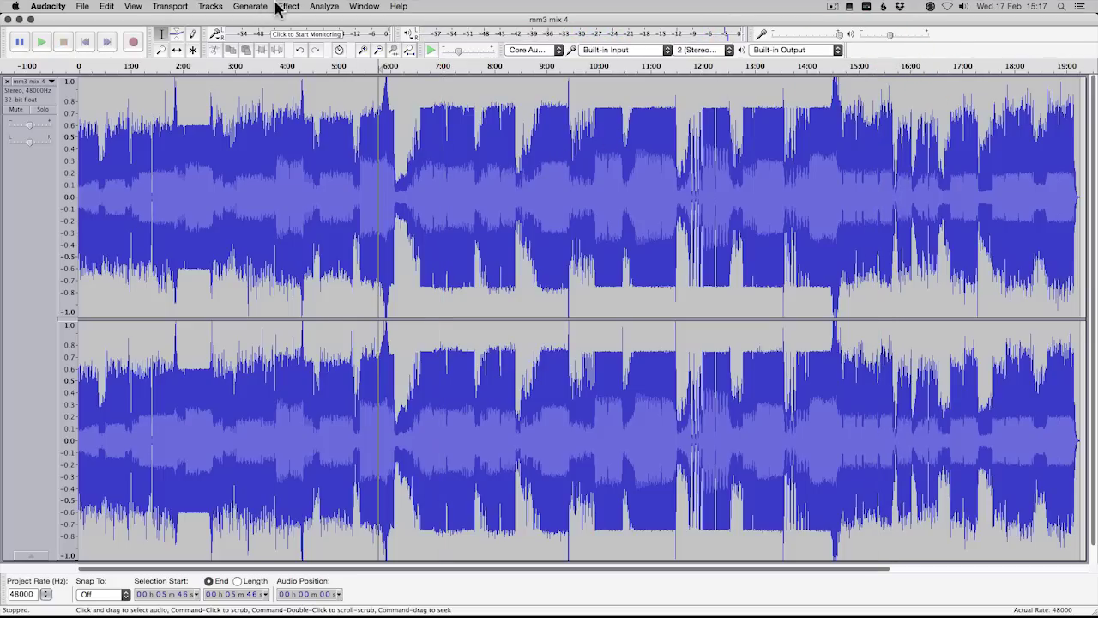
Step: Run the Hard Limit limiter on the whole mix a second time at -1.50 dB with 10 ms hold
click(289, 6)
click(339, 410)
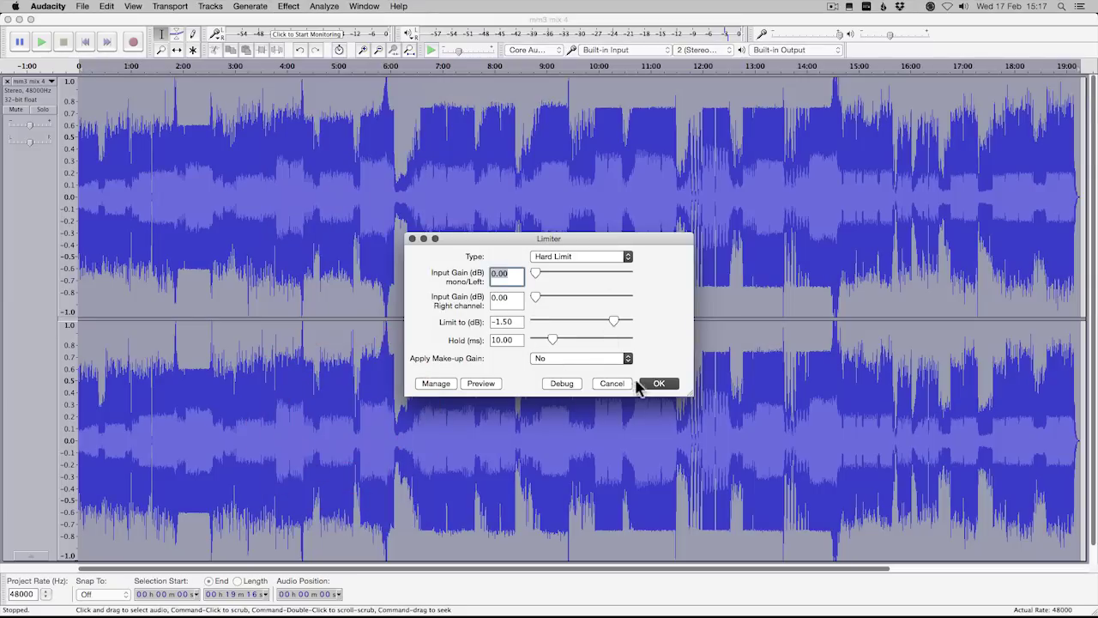
click(657, 386)
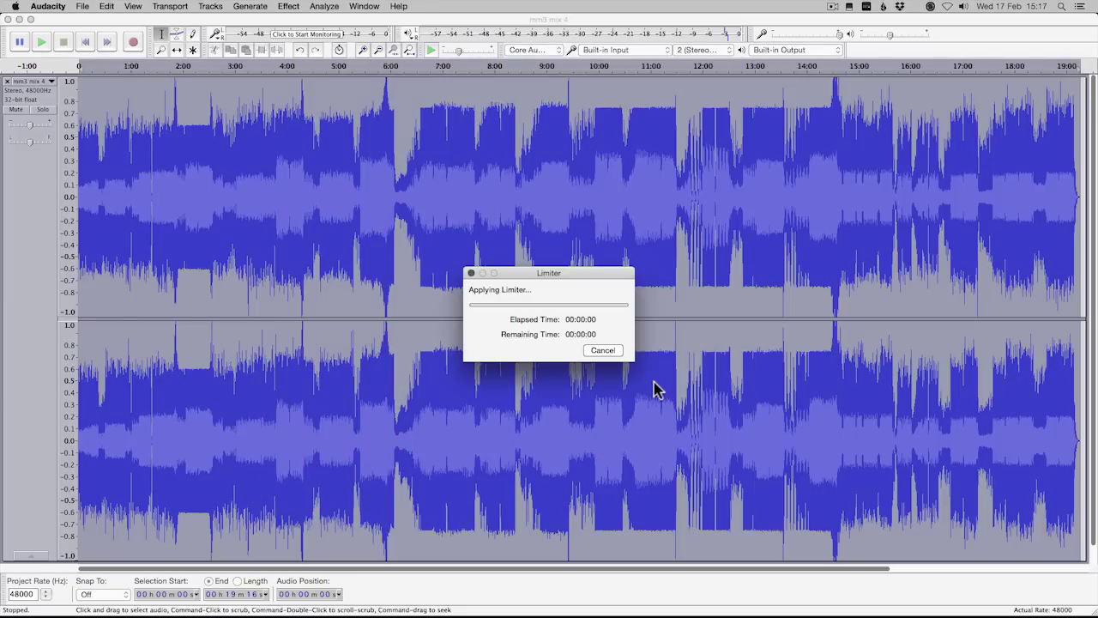
Step: Play the limited mix from about 7:05 and 14:29, and examine the waveform peaks around 14:31 up close
click(453, 66)
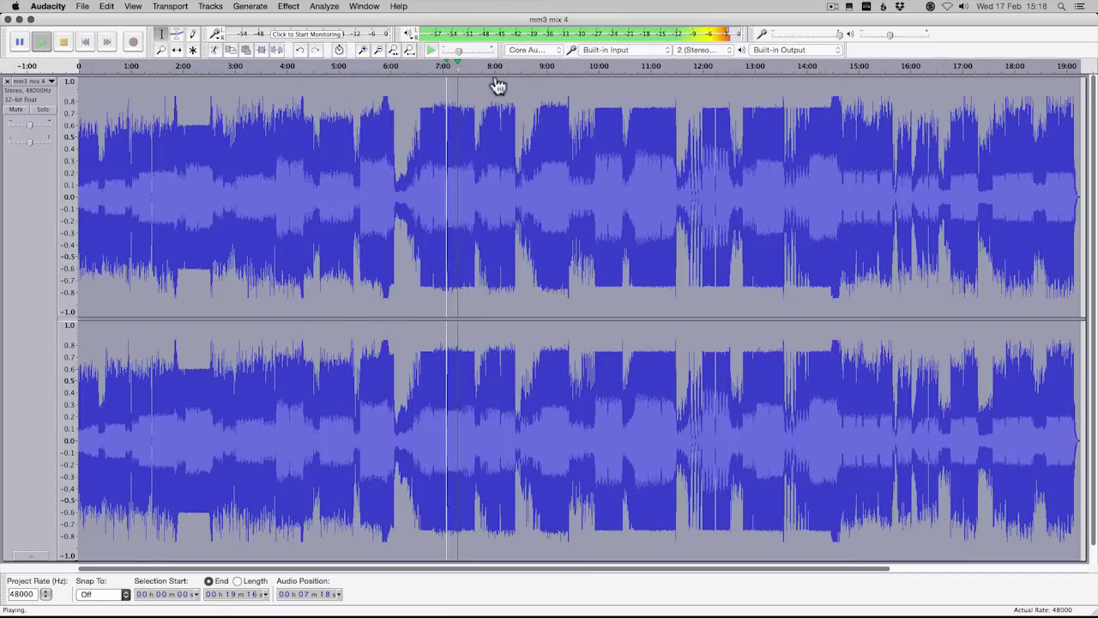
click(831, 76)
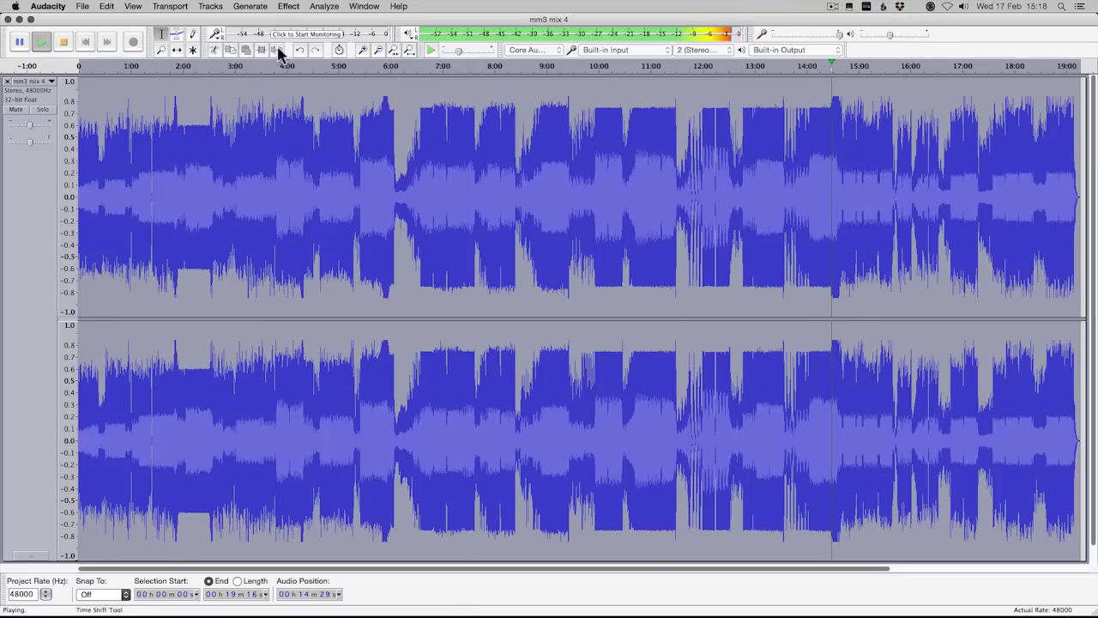
double_click(362, 50)
click(362, 49)
click(362, 50)
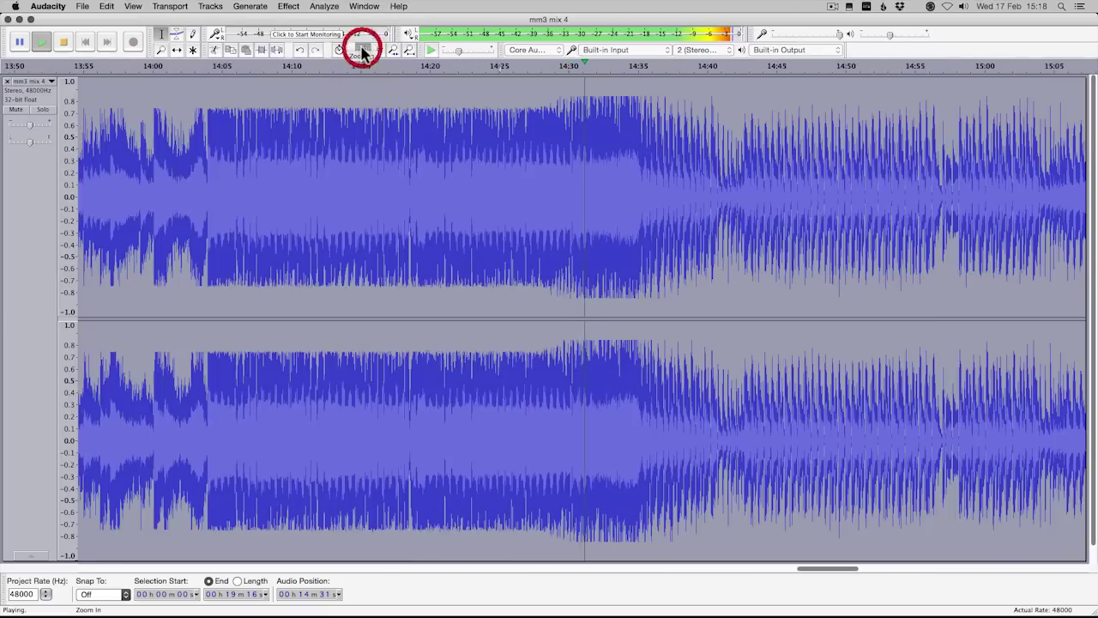
click(362, 50)
click(362, 50)
click(362, 49)
click(514, 257)
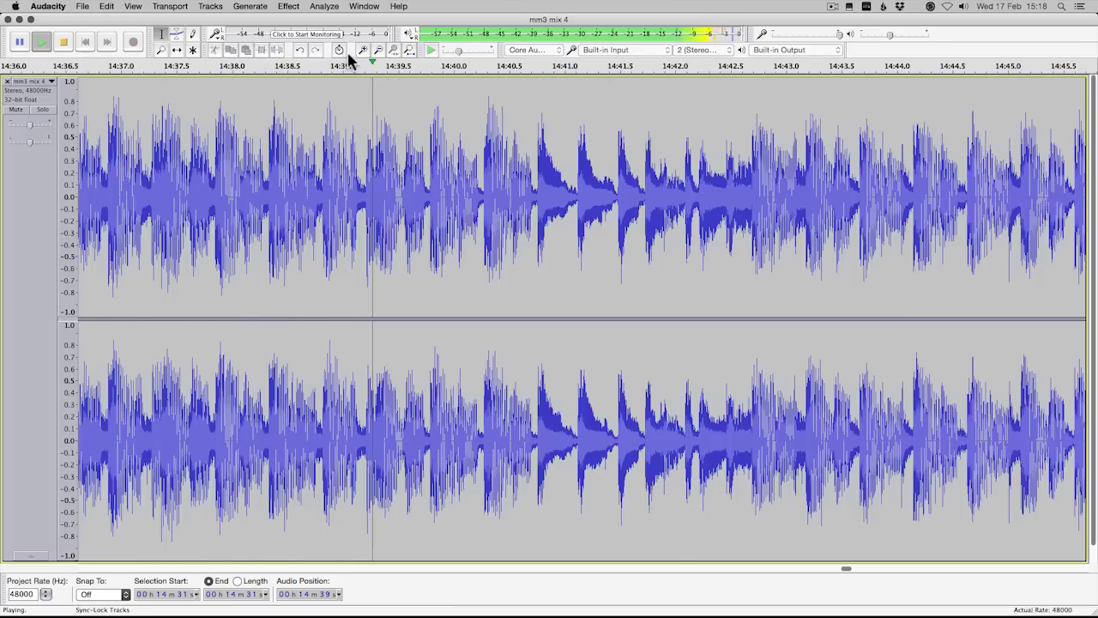
Step: Play spots around 5:49, 11:08 and 14:21 across the full mix to compare loudness, and stop playback
click(409, 49)
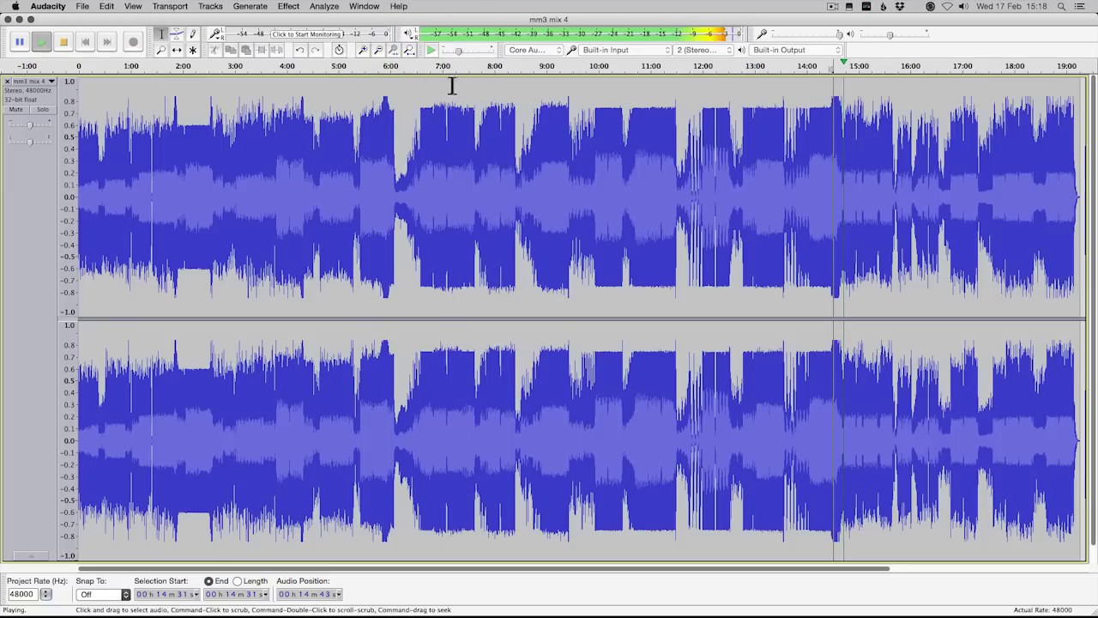
click(381, 69)
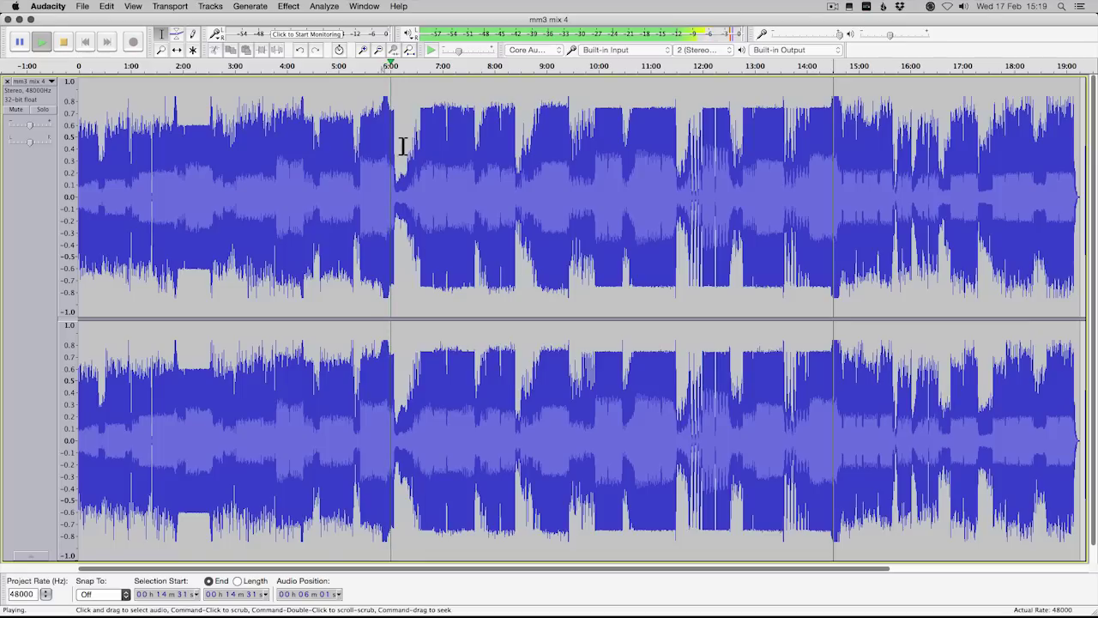
click(657, 74)
click(825, 73)
click(65, 47)
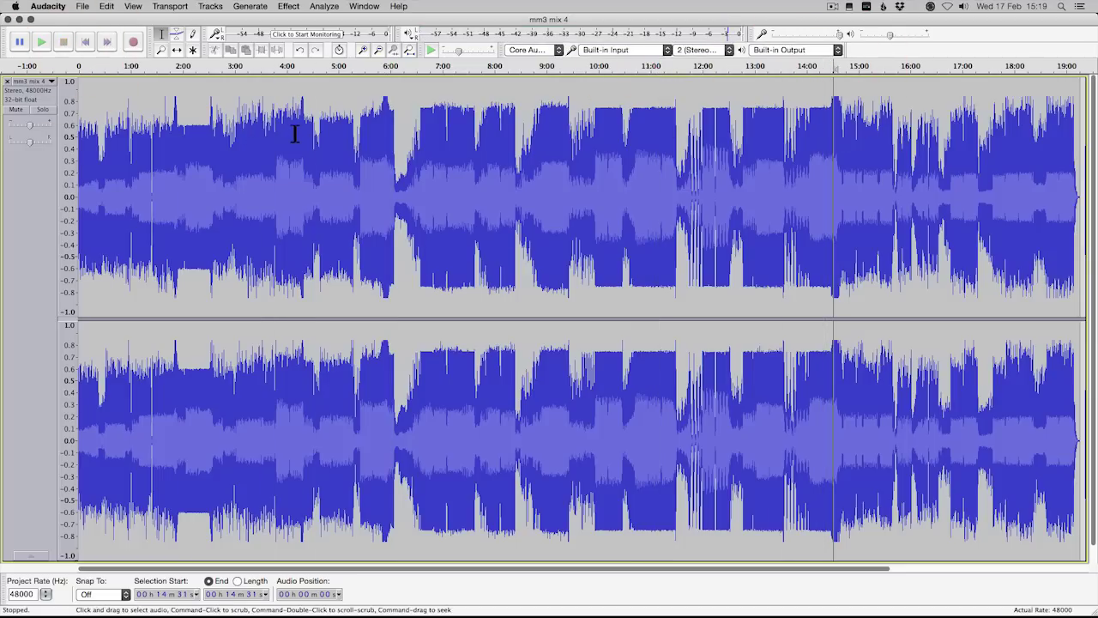
Step: Reactivate the Selection tool and place the cursor at spots around 5:27, 7:00, 9:00 and 10:45 to compare the mix's levels
click(436, 145)
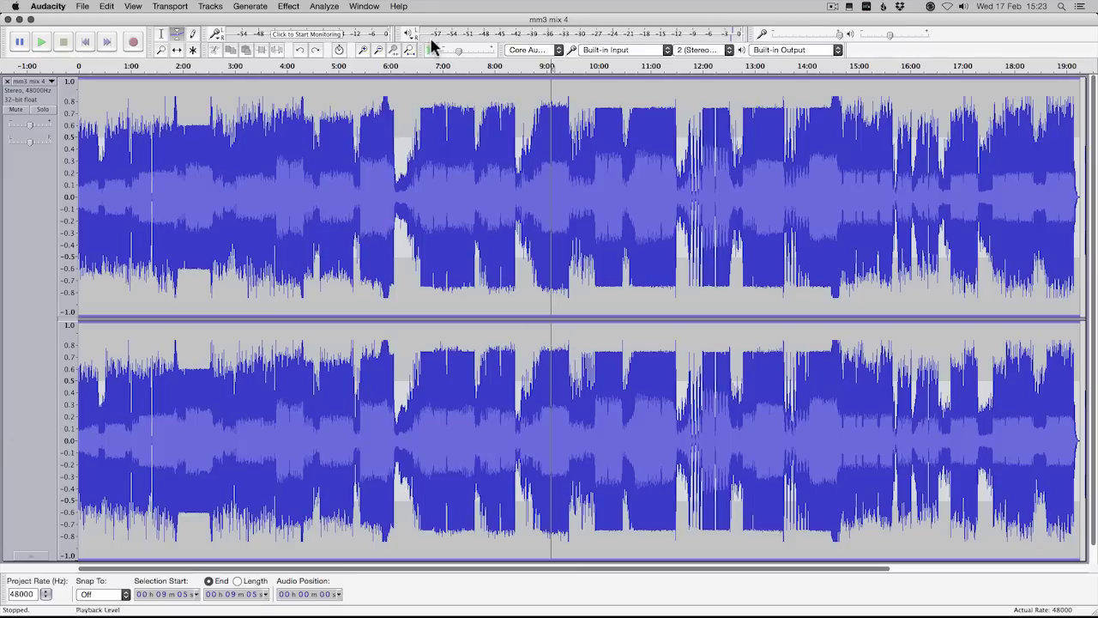
click(160, 35)
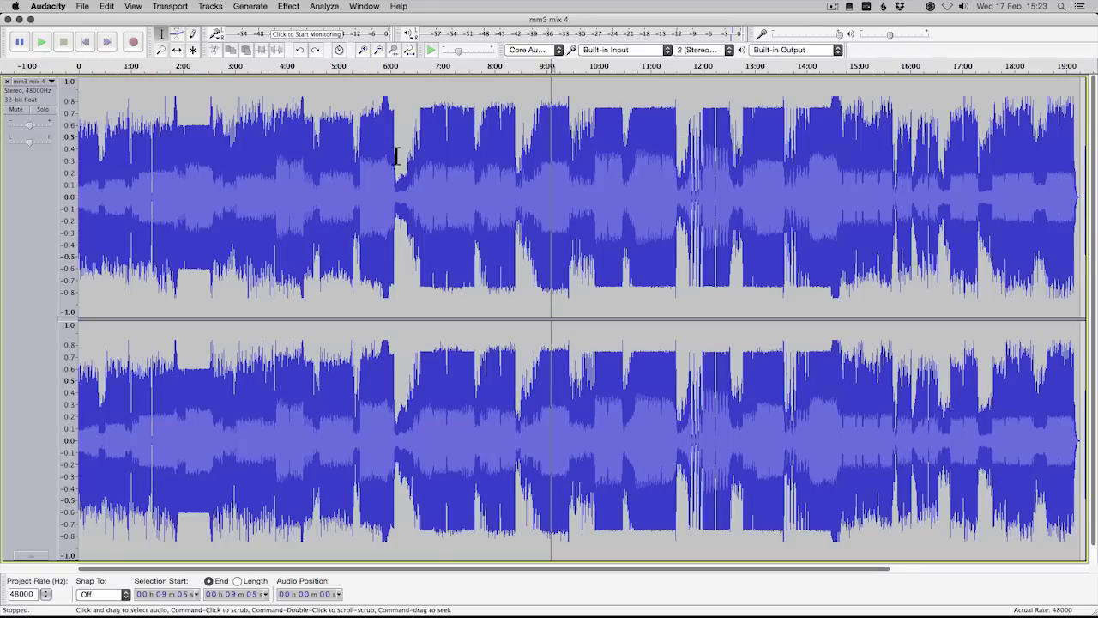
click(362, 159)
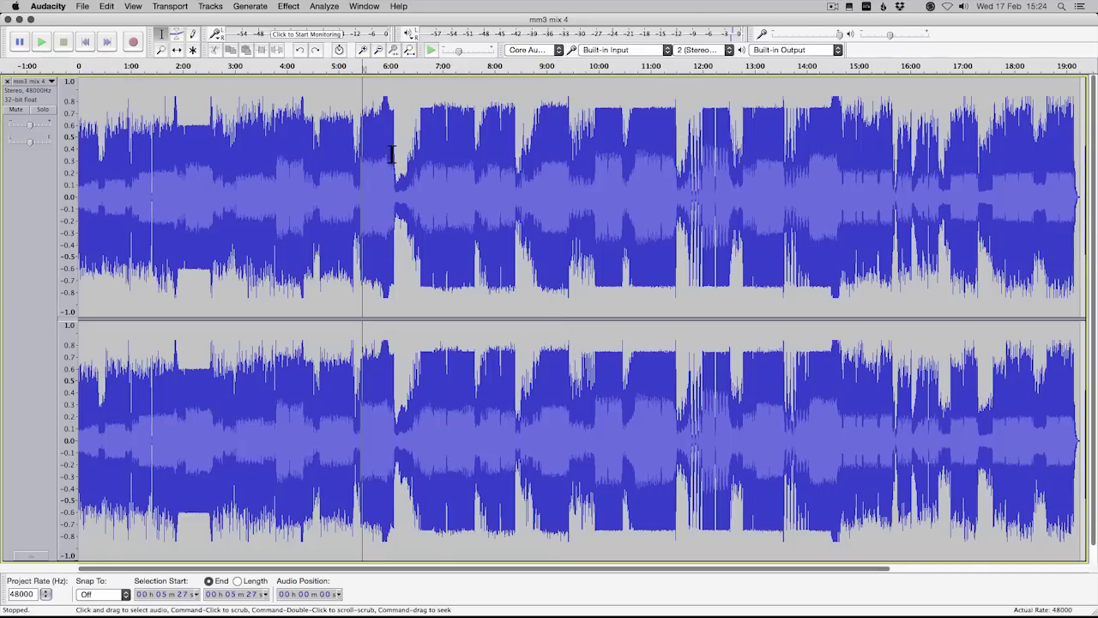
click(443, 157)
click(546, 152)
click(638, 151)
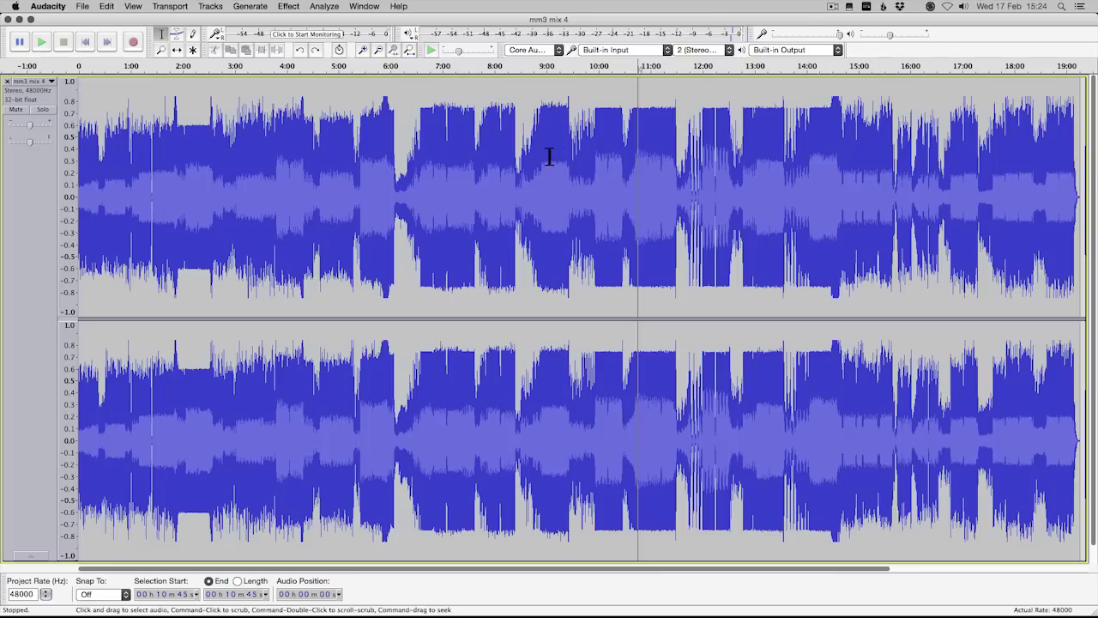
Step: Normalize the whole mix to a maximum amplitude of -0.2 dB with DC offset removal enabled and stereo channels kept linked
click(289, 8)
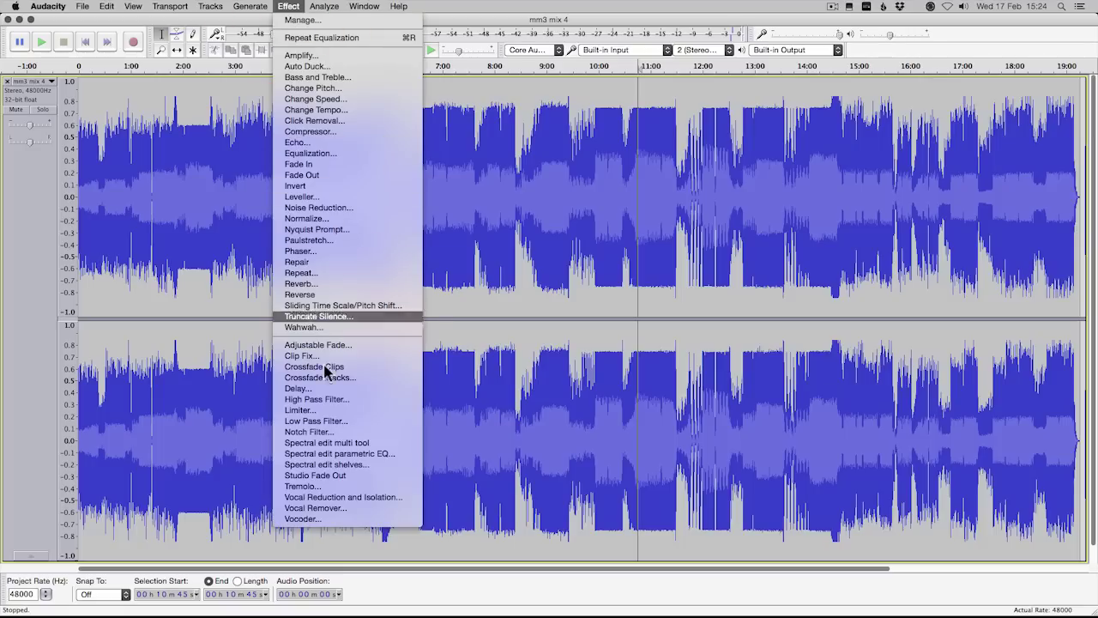
click(331, 218)
double_click(604, 305)
text(-0.2)
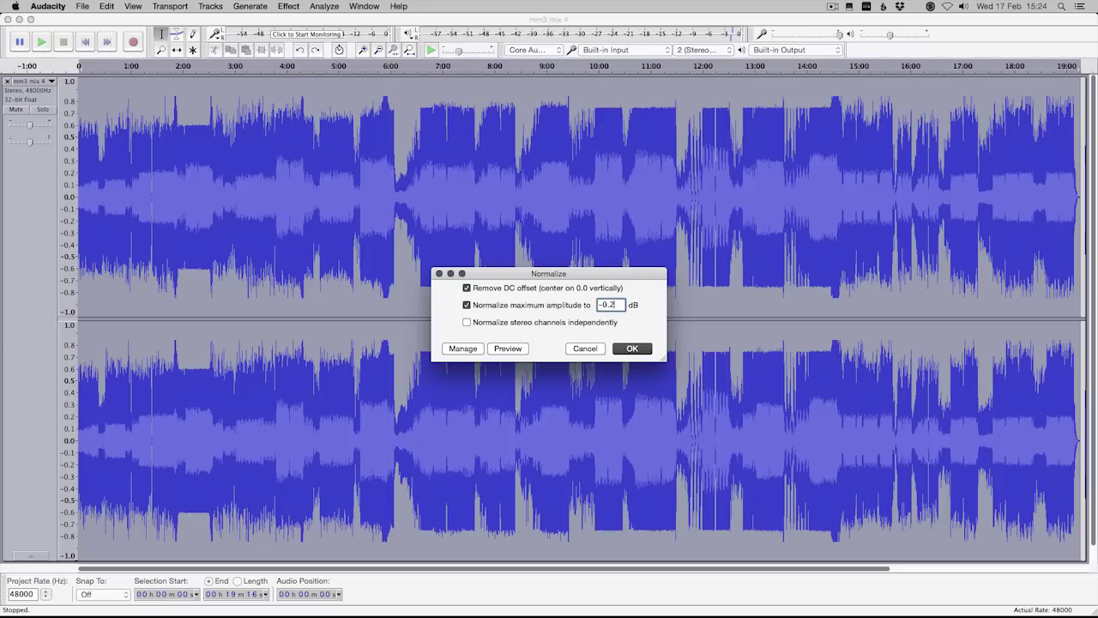
click(646, 347)
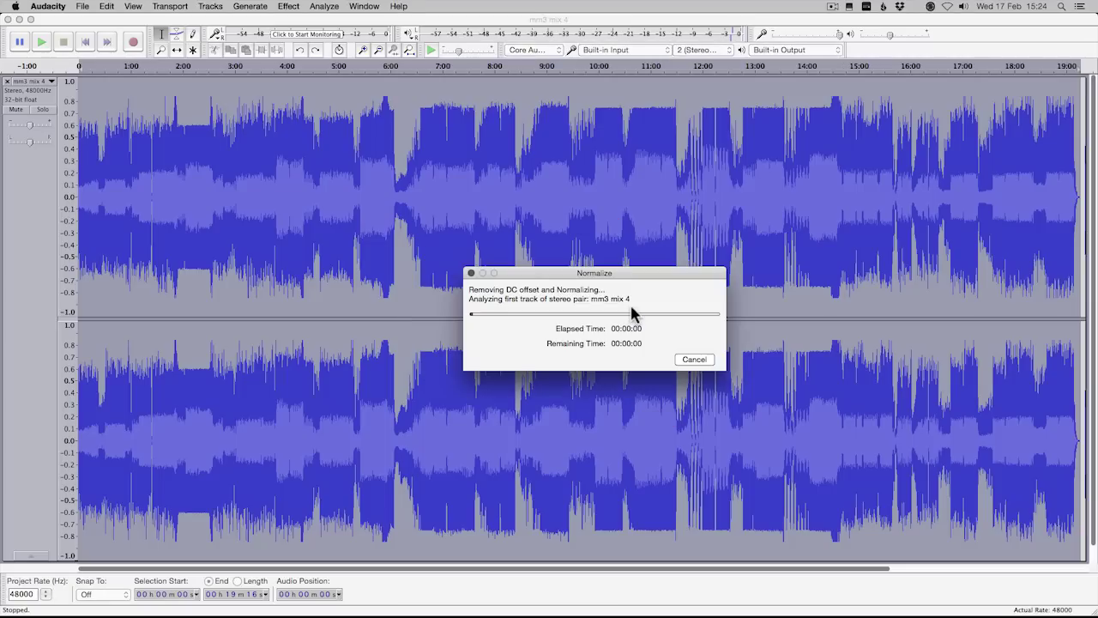